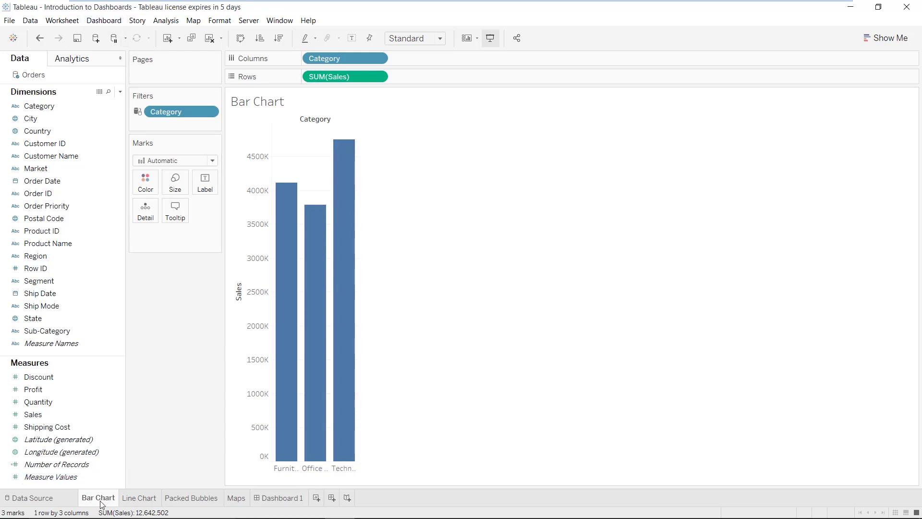
Look through the Line Chart, Packed Bubbles and Maps worksheets and return to the Bar Chart worksheet.
click(150, 503)
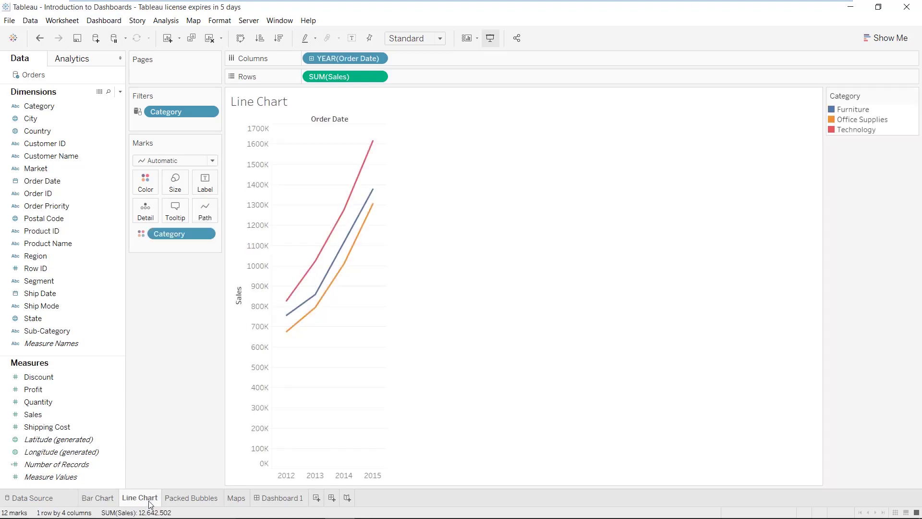
click(195, 498)
click(246, 499)
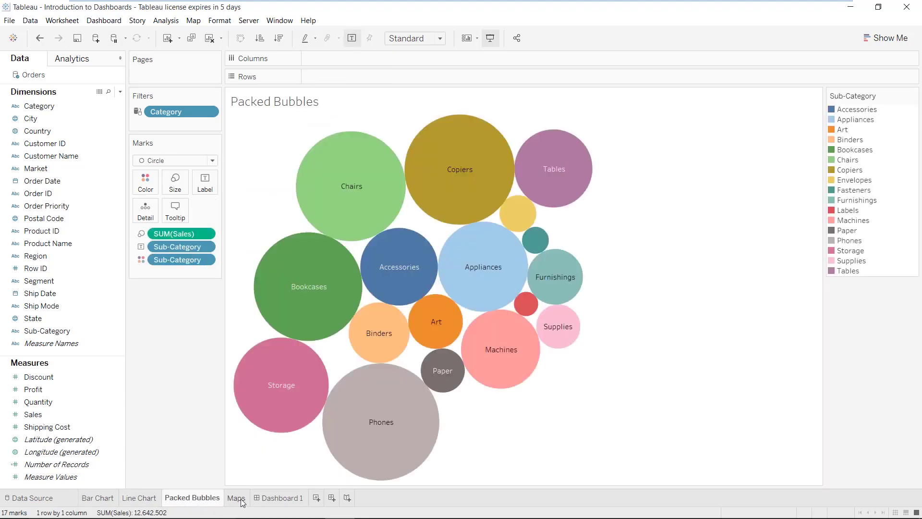
click(105, 498)
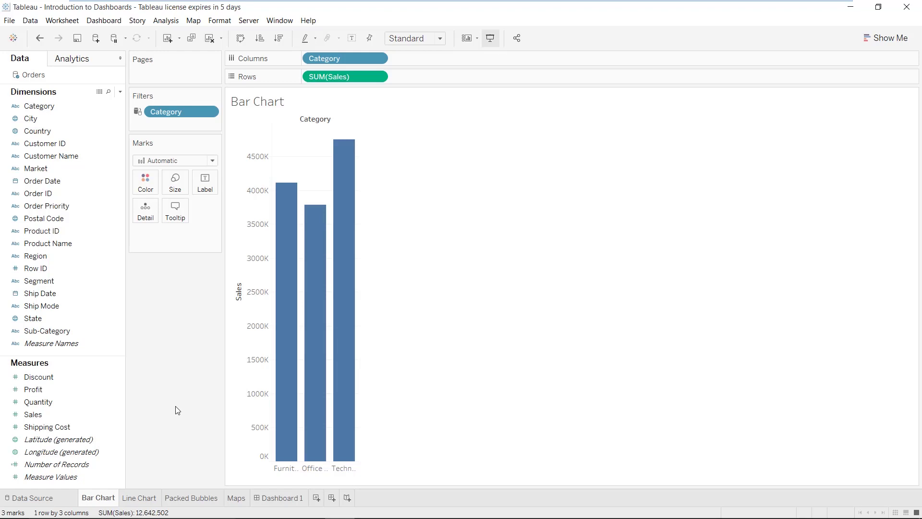
Open Dashboard 1 and inspect its Bar Chart, Line Chart, Maps and Packed Bubbles views one by one.
click(276, 498)
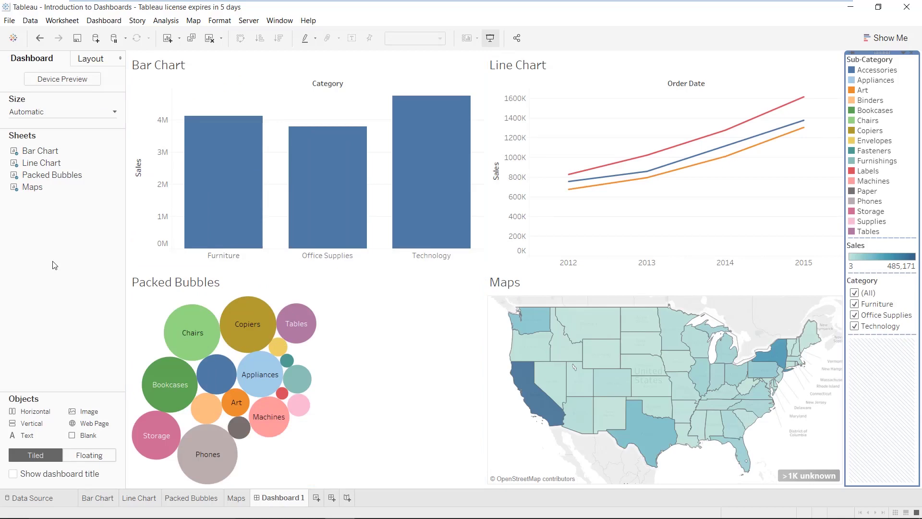
click(179, 70)
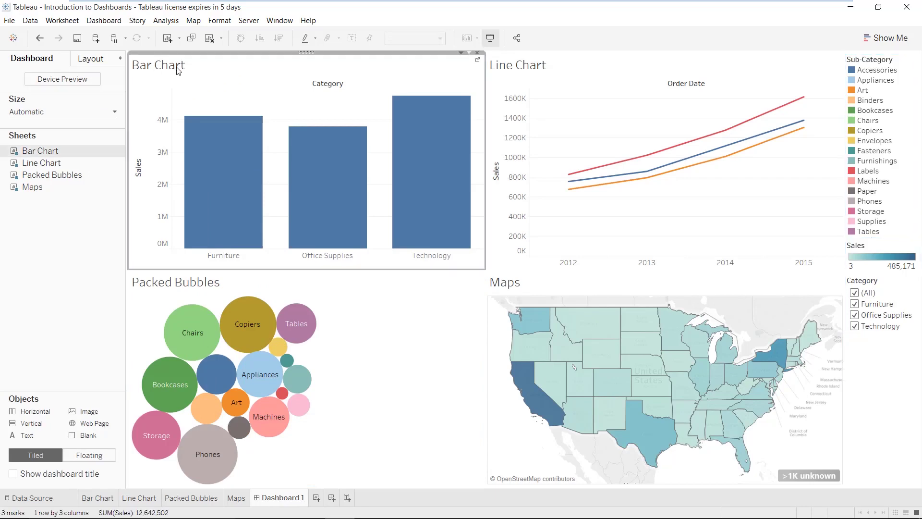
click(518, 69)
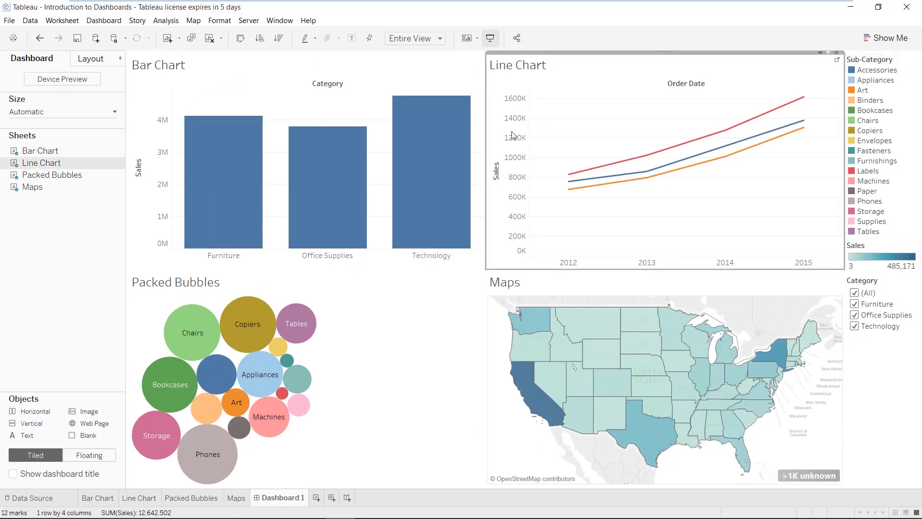
click(499, 284)
click(174, 286)
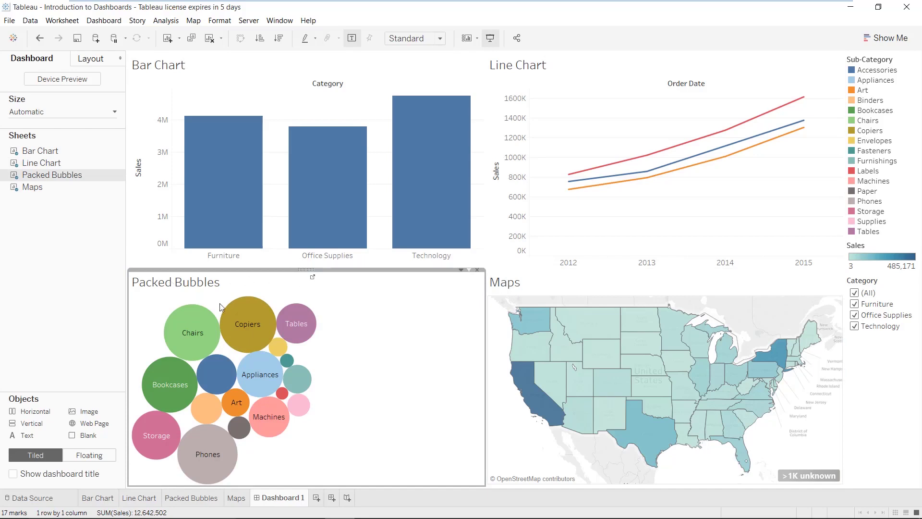
mouse_move(304, 334)
Compare the source worksheets, from Bar Chart through Maps, with their views on Dashboard 1.
click(114, 501)
click(130, 501)
click(176, 498)
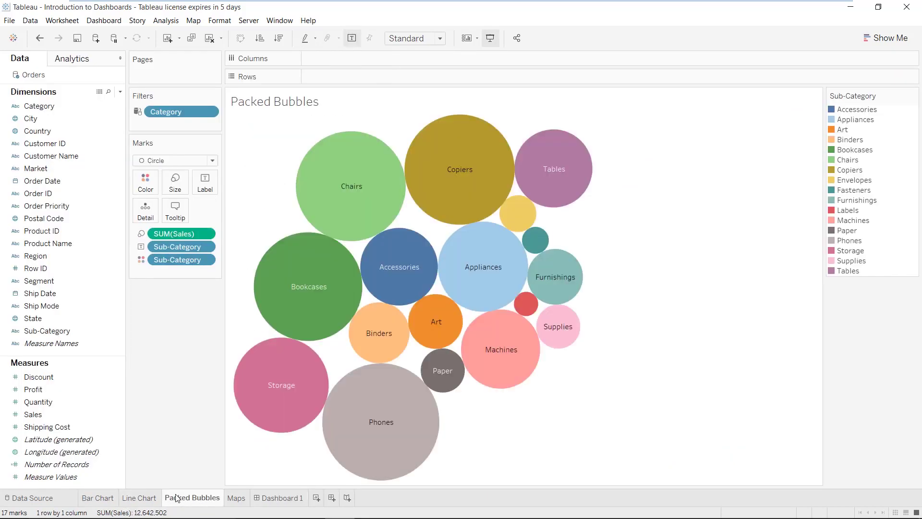
click(236, 500)
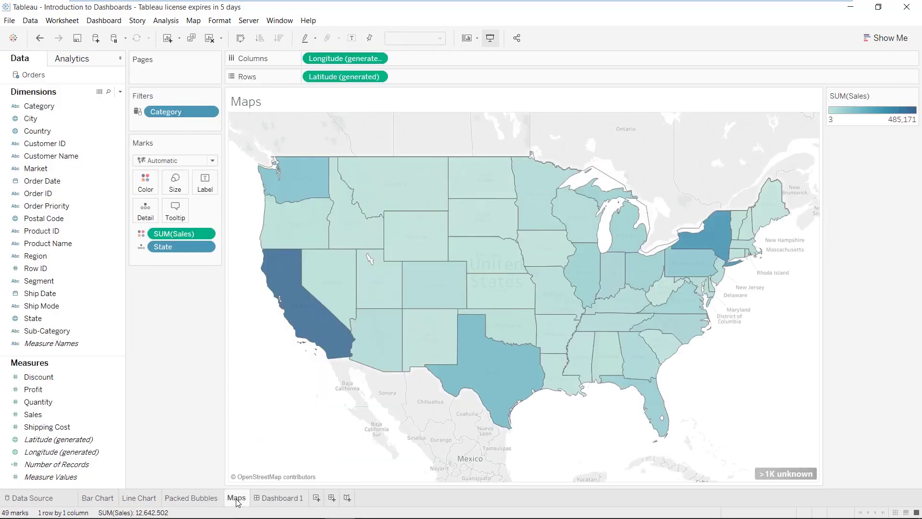
click(292, 502)
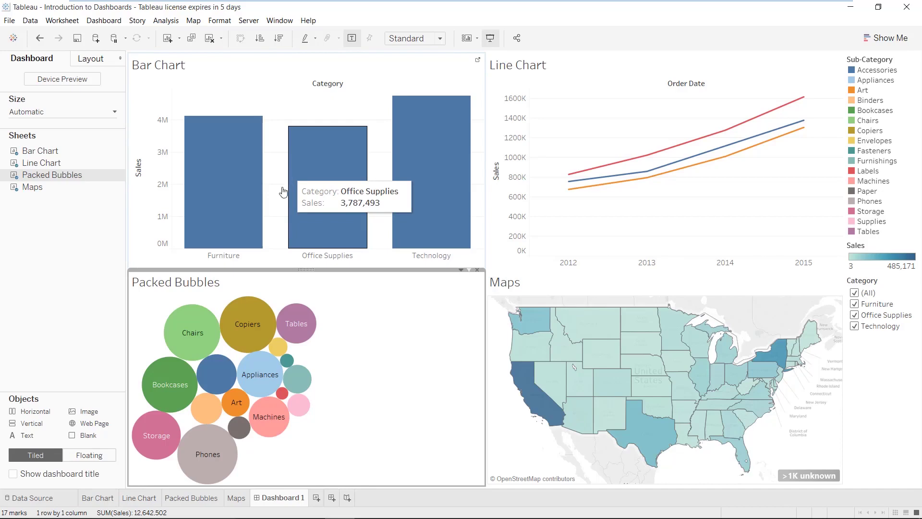
click(236, 500)
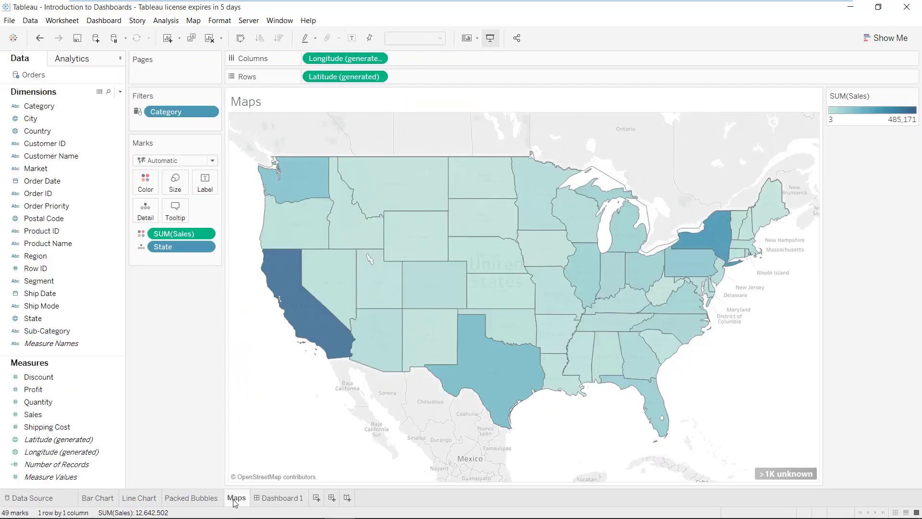
click(275, 499)
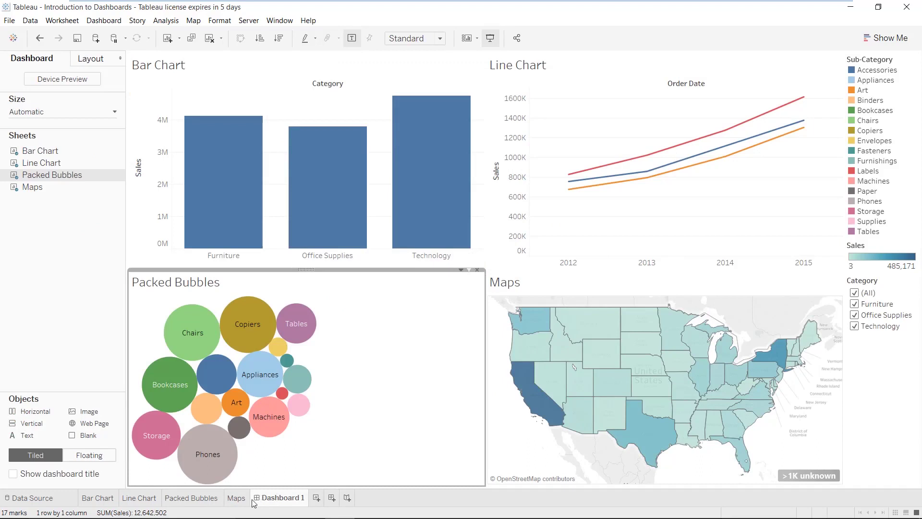
mouse_move(263, 500)
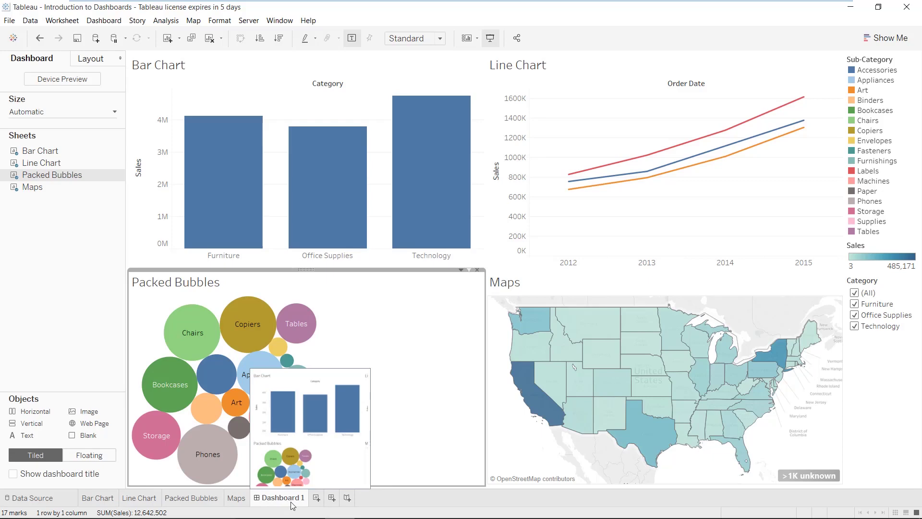
Create two new blank dashboards, checking back on Dashboard 1 after adding the first one.
click(333, 499)
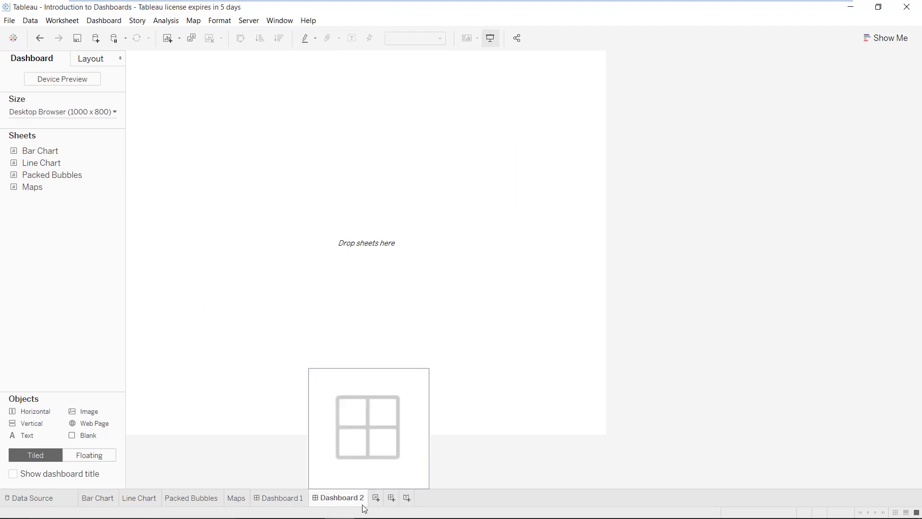
click(288, 500)
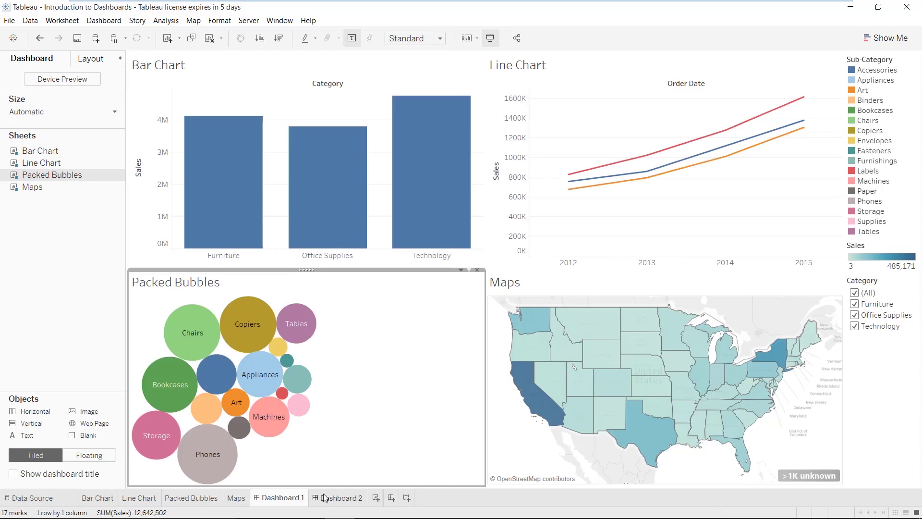
click(333, 498)
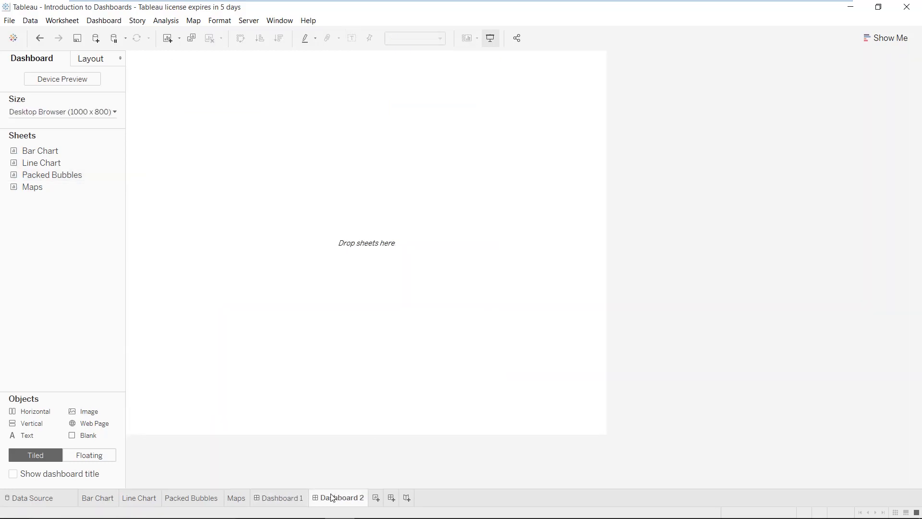
click(102, 20)
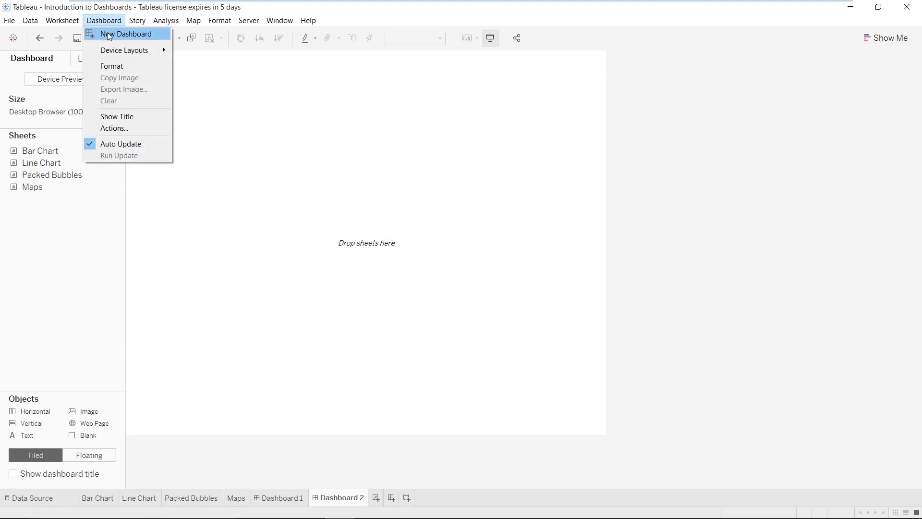
click(142, 35)
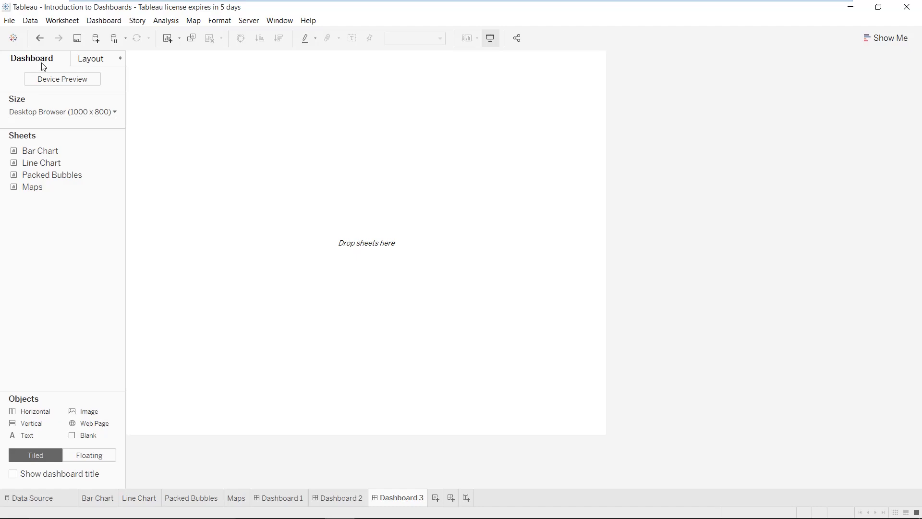
Compare the Bar Chart worksheet's workspace with Dashboard 2 and view the fixed-size presets available for that dashboard.
click(109, 499)
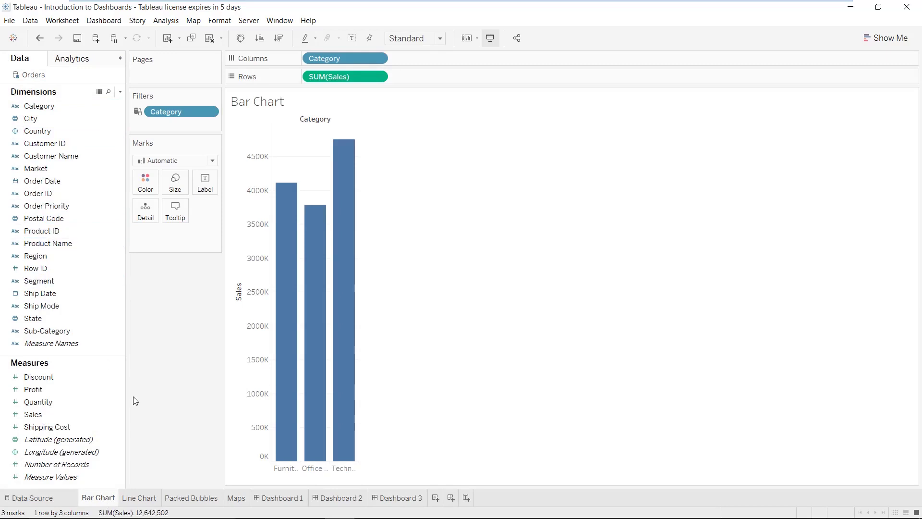
click(342, 498)
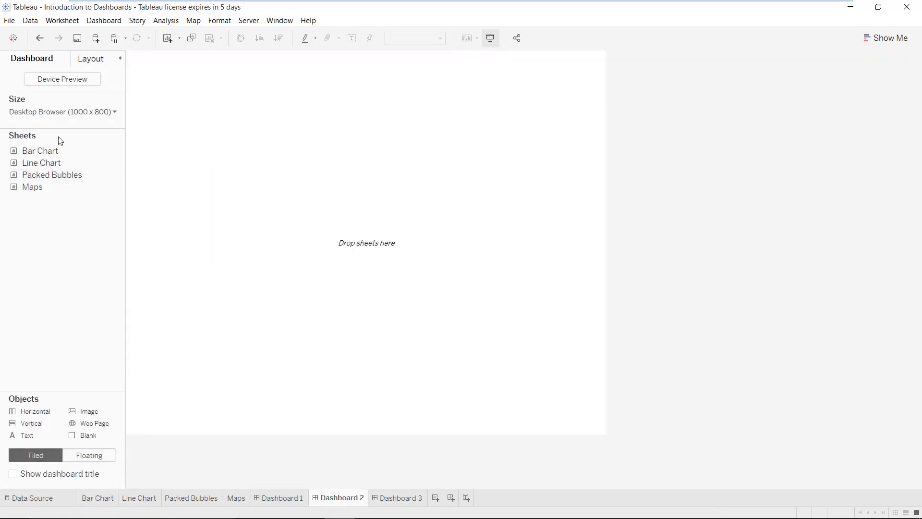
click(115, 113)
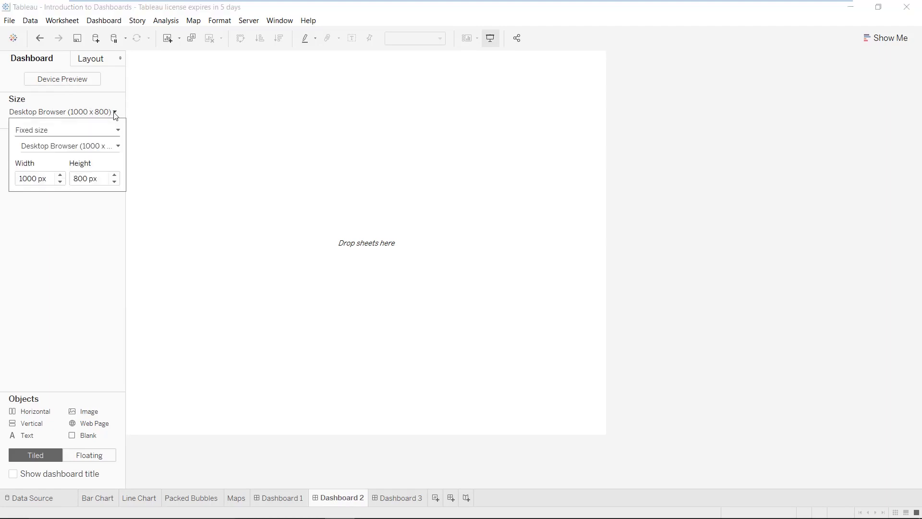
click(118, 146)
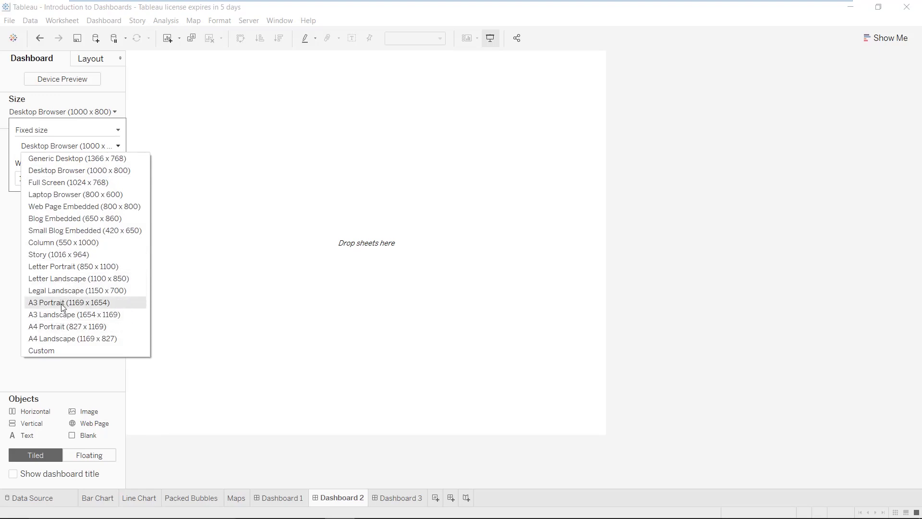
click(217, 291)
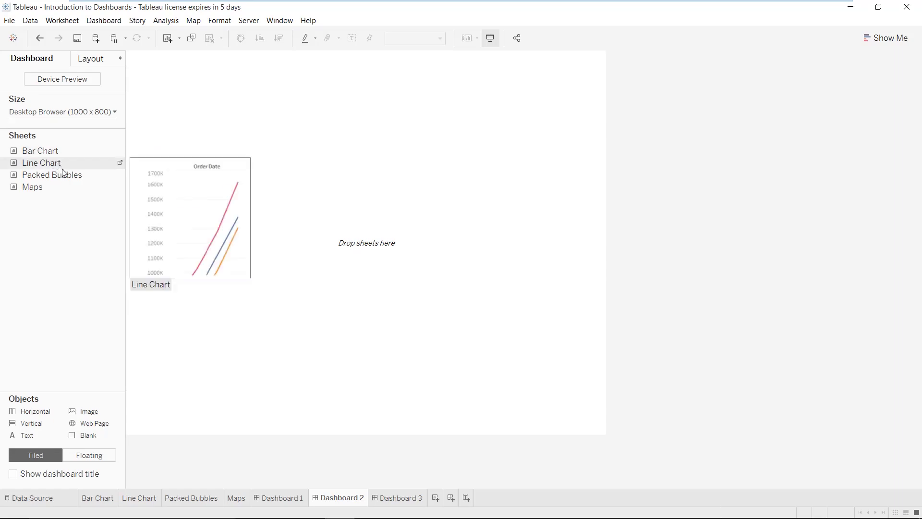
Match the sheets listed for Dashboard 2 with the Bar Chart, Line Chart, Packed Bubbles and Maps worksheets, then return to Dashboard 2.
click(44, 191)
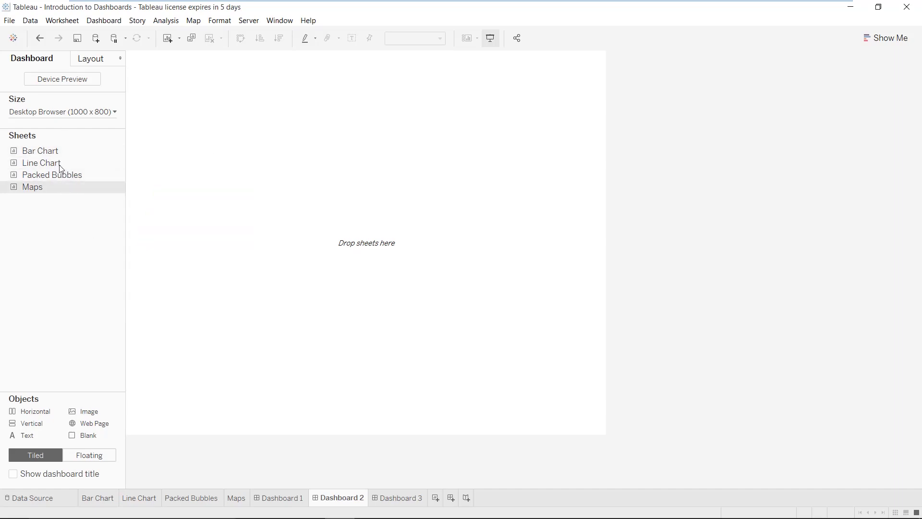
click(99, 499)
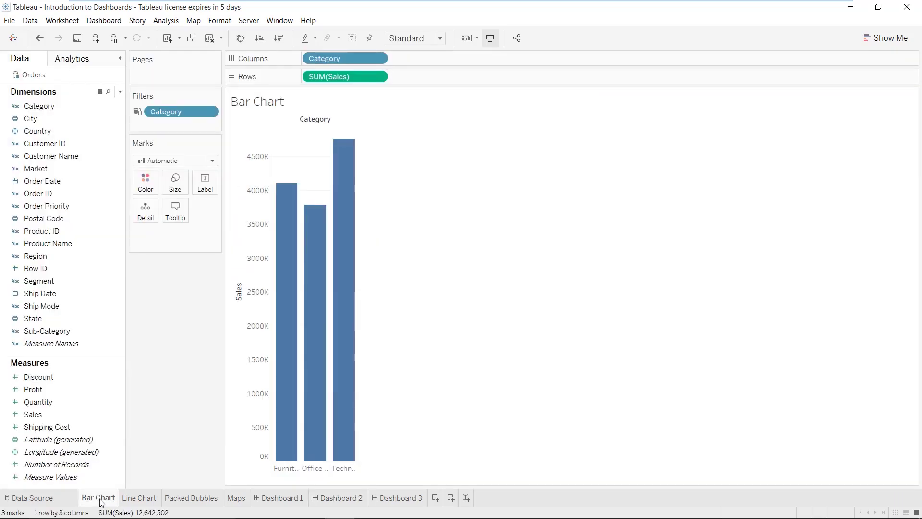
click(133, 501)
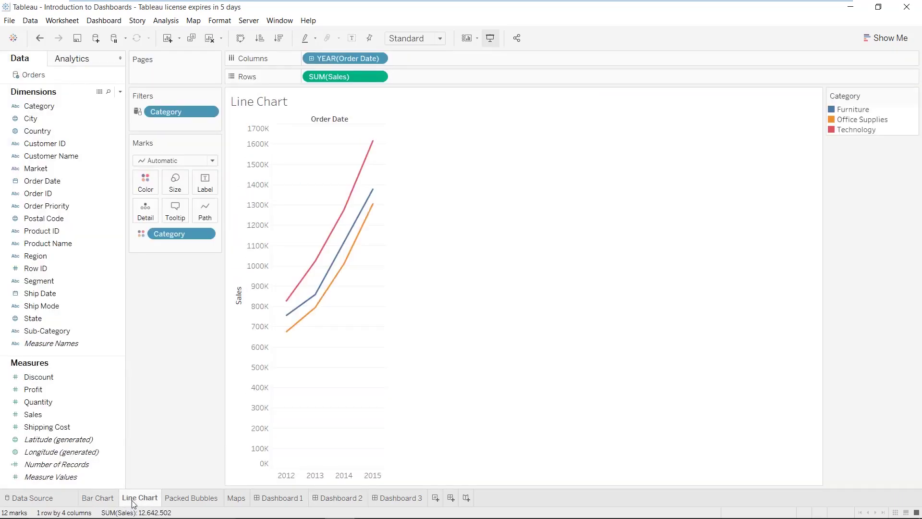
click(190, 499)
click(236, 498)
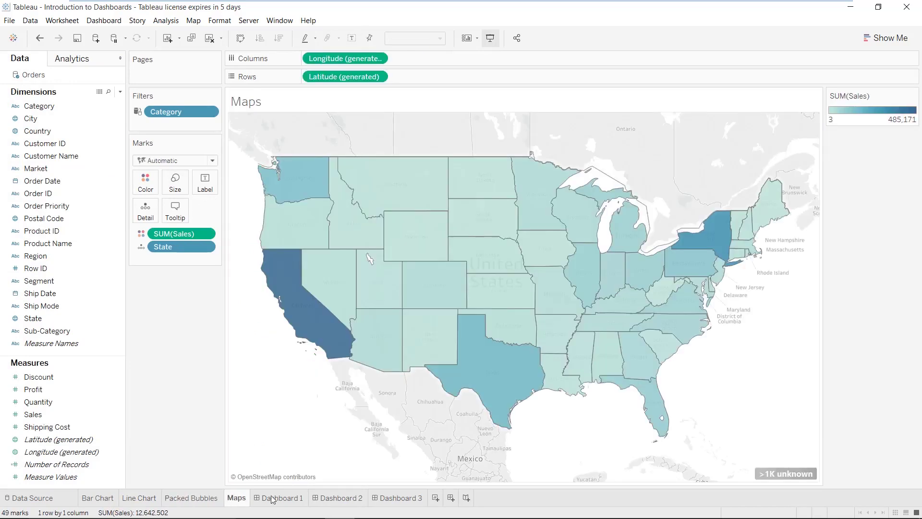
click(346, 500)
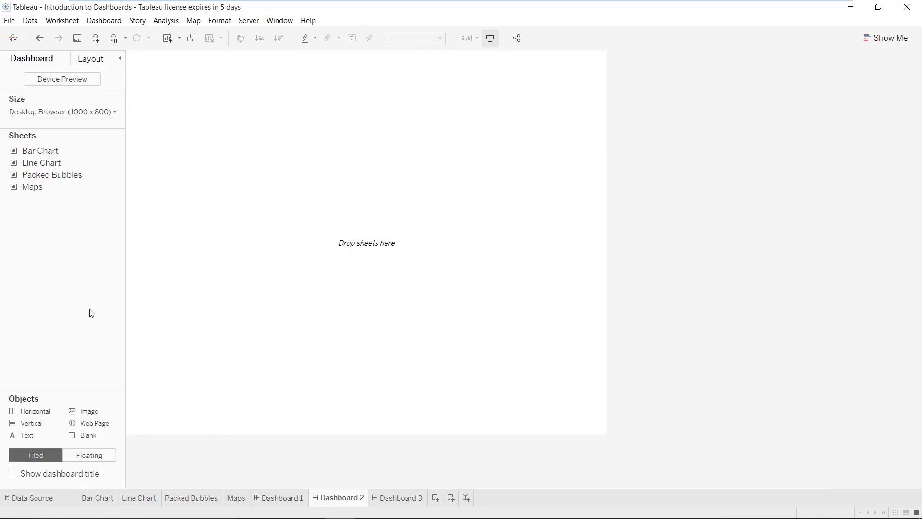
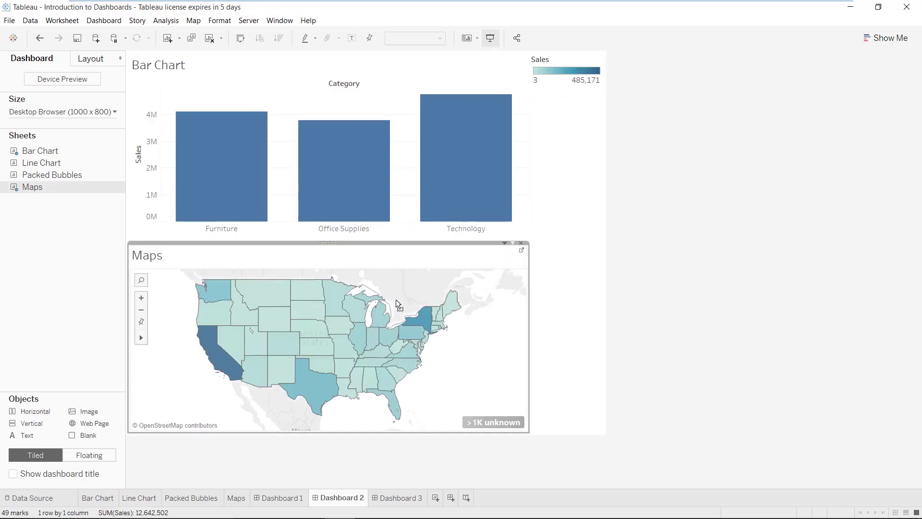
Inspect the Bar Chart and Maps views and the Sales legend on Dashboard 2.
mouse_move(430, 204)
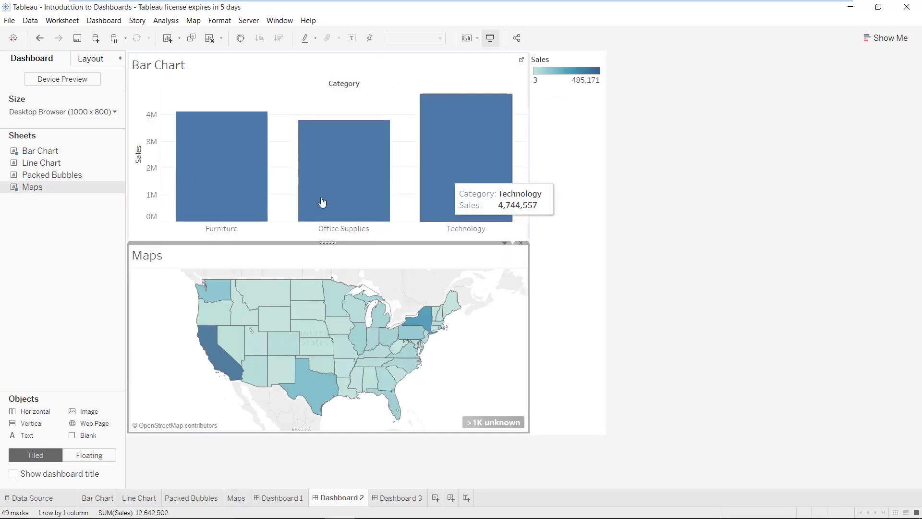
click(549, 76)
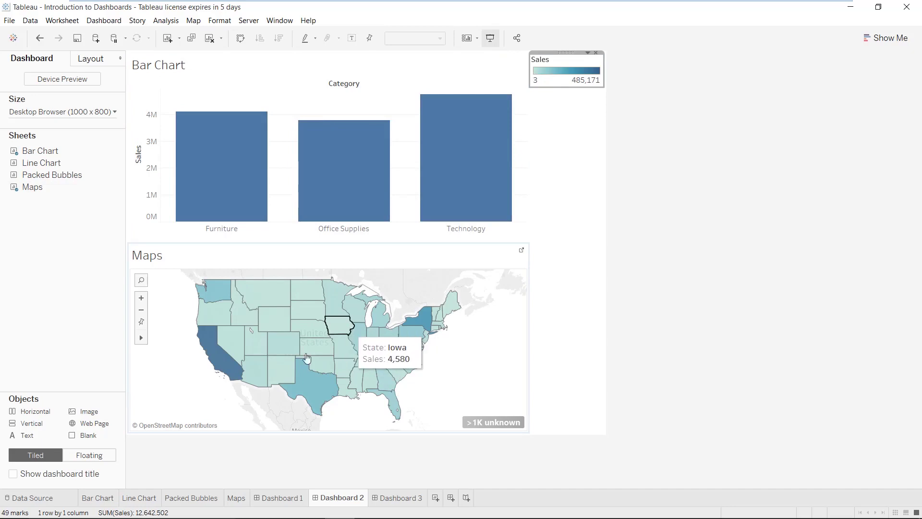
mouse_move(239, 501)
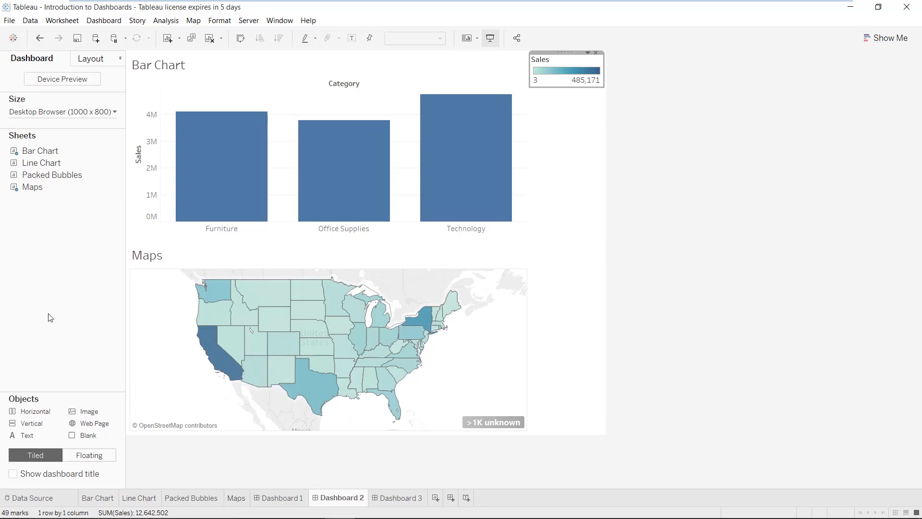
Place Line Chart to the right of Bar Chart and Packed Bubbles to the right of Maps, and select the Sub-Category legend.
drag(47, 165, 434, 187)
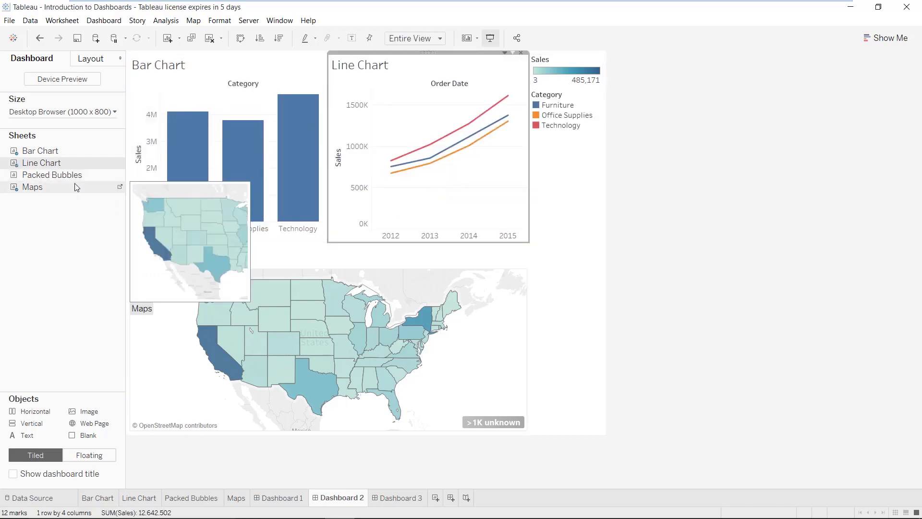
drag(76, 175, 450, 359)
click(587, 383)
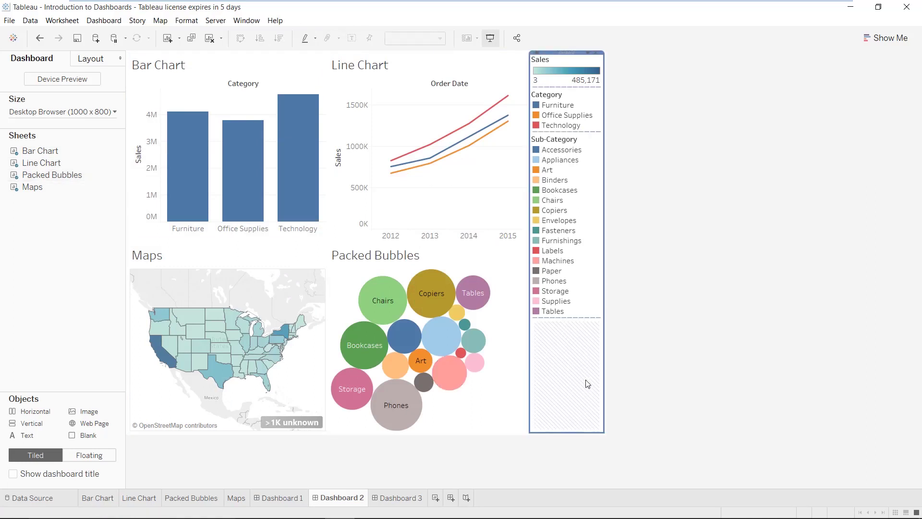
click(555, 142)
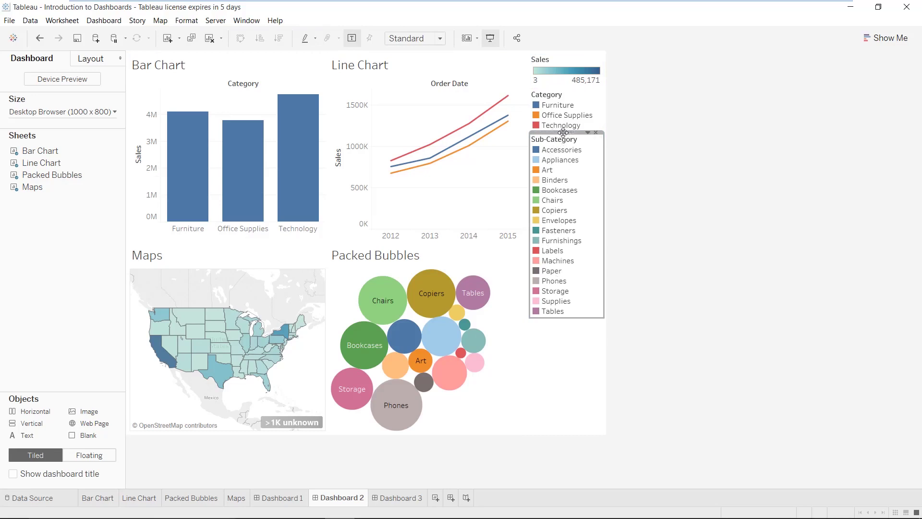
Match the Sales, Category and Sub-Category legends with the Bar Chart, Line Chart, Maps and Packed Bubbles views on Dashboard 2.
click(432, 292)
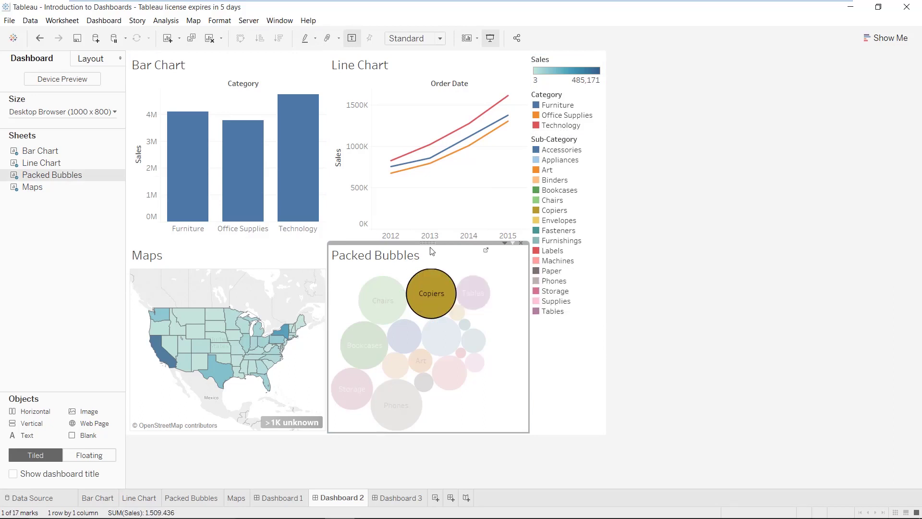
click(563, 96)
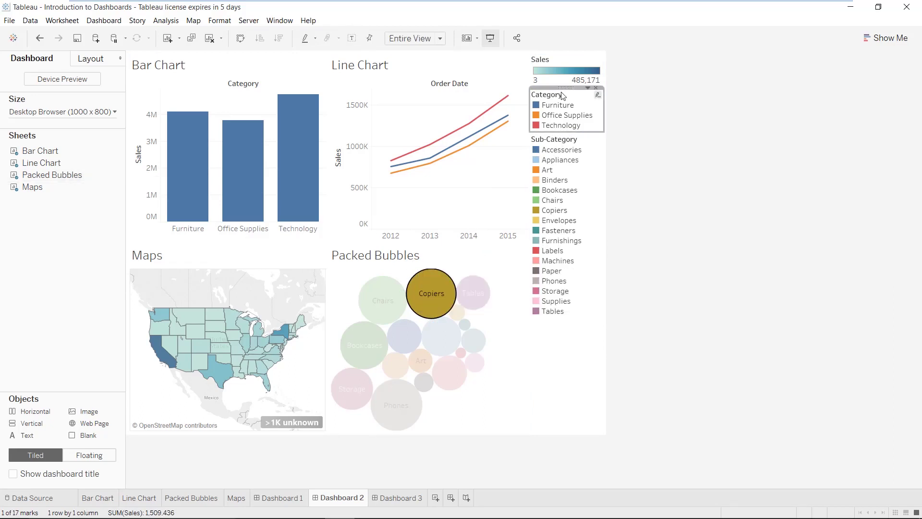
click(263, 76)
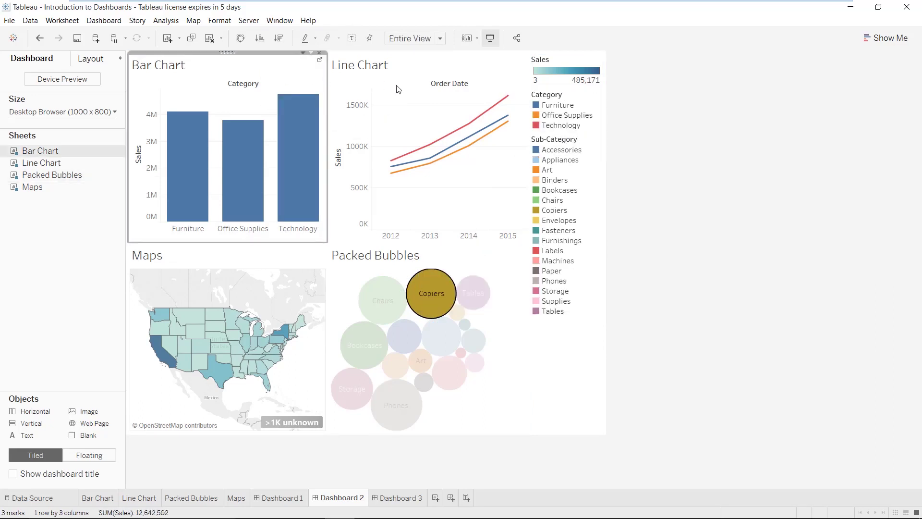
click(415, 85)
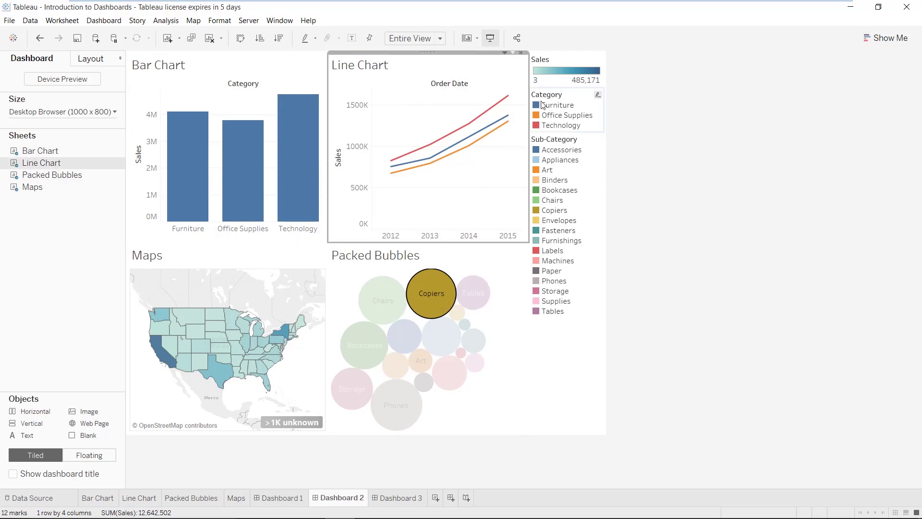
click(558, 61)
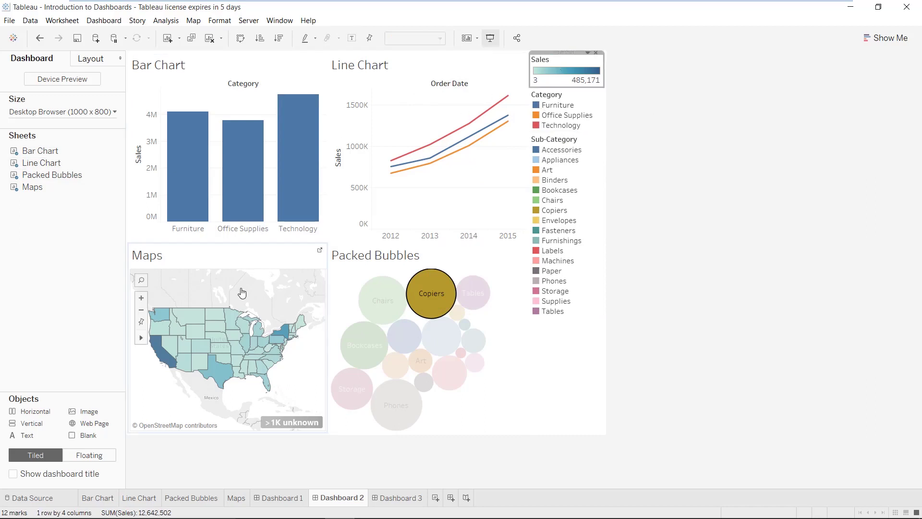
click(227, 256)
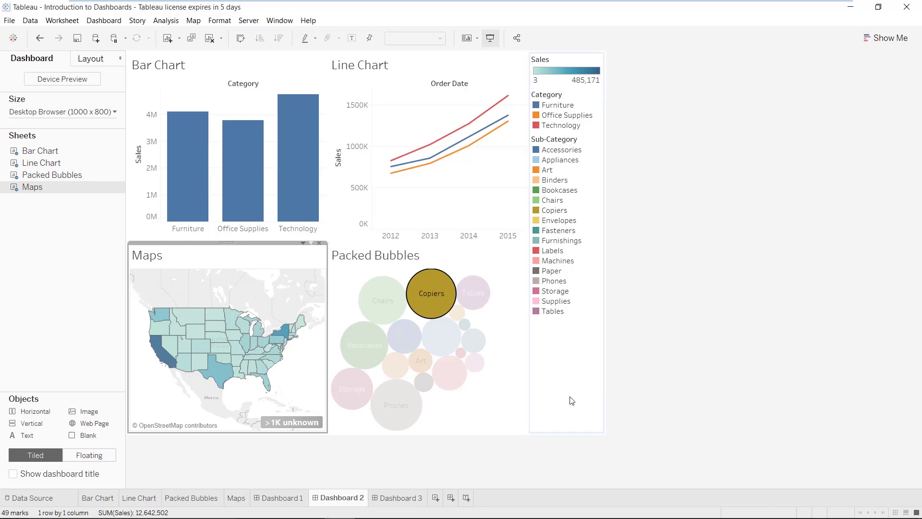
click(556, 374)
click(668, 356)
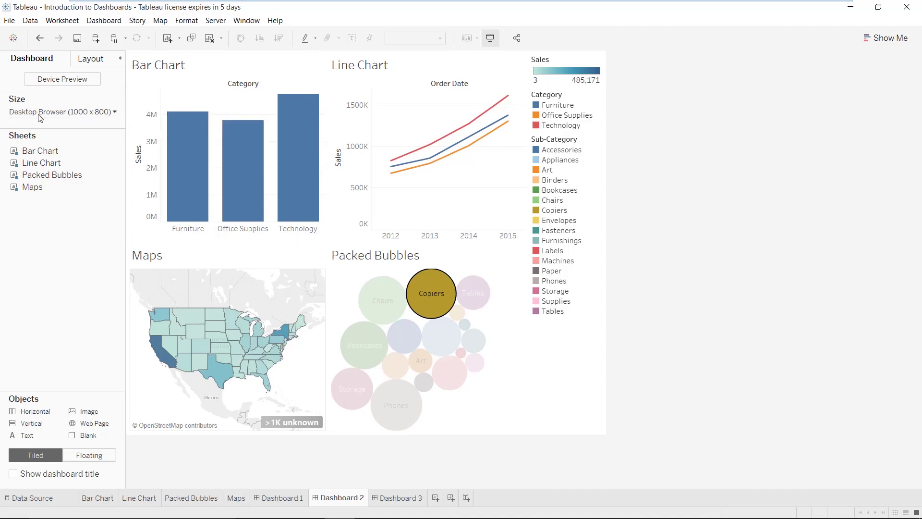
Set the dashboard's fixed size to Full Screen (1024 x 768).
click(115, 112)
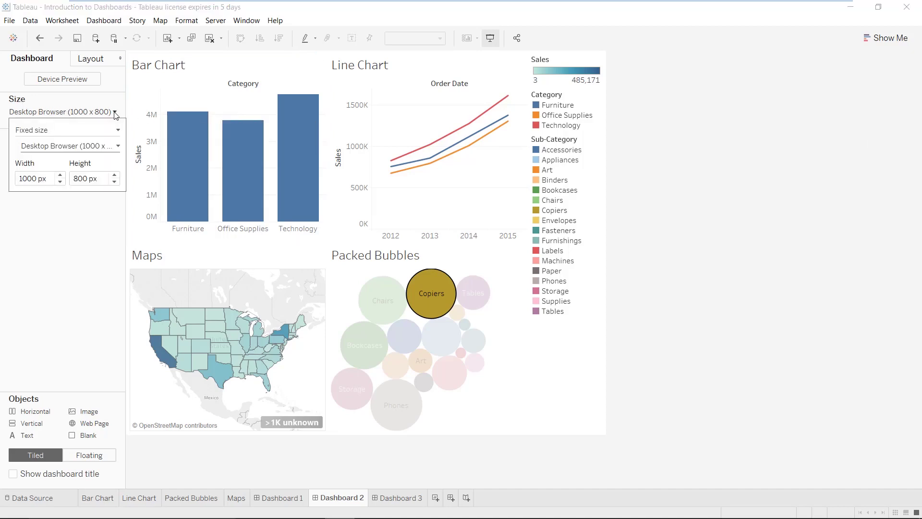
click(118, 147)
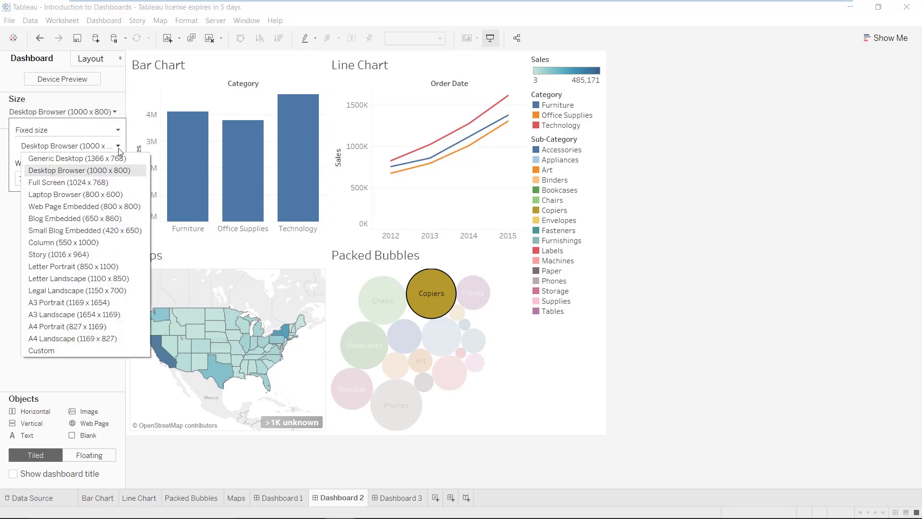
click(98, 184)
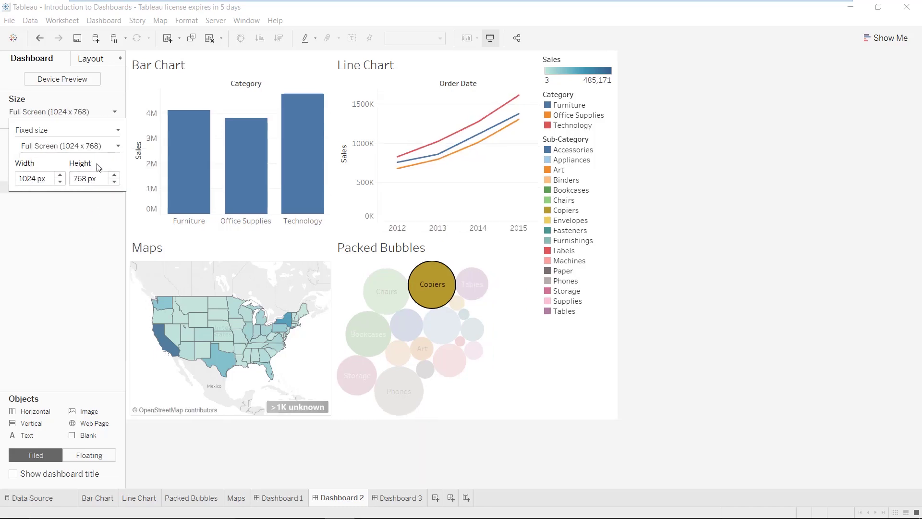
click(115, 112)
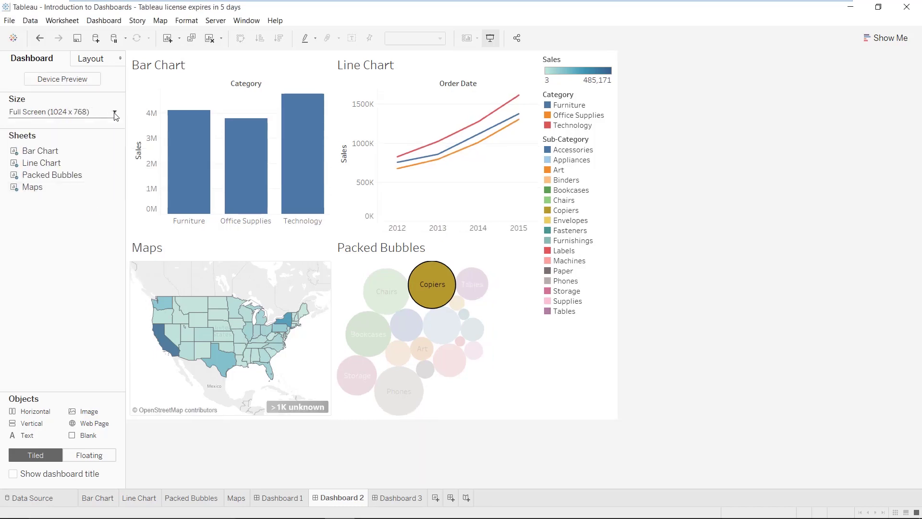
Change the dashboard's sizing from fixed to Automatic so it fits any screen.
click(115, 113)
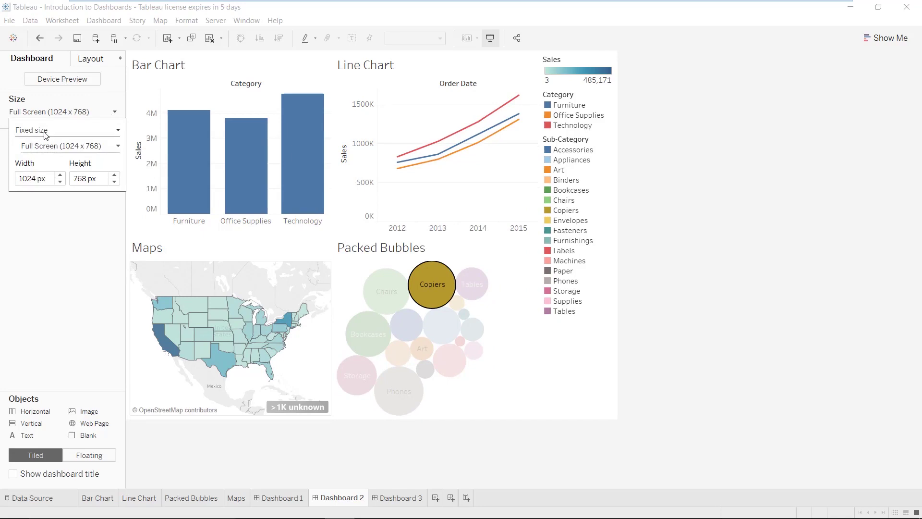
click(118, 132)
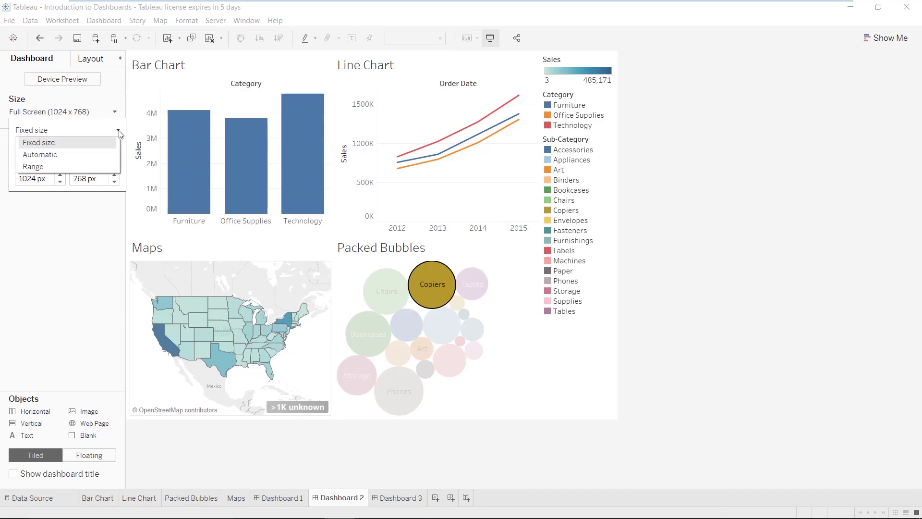
click(94, 153)
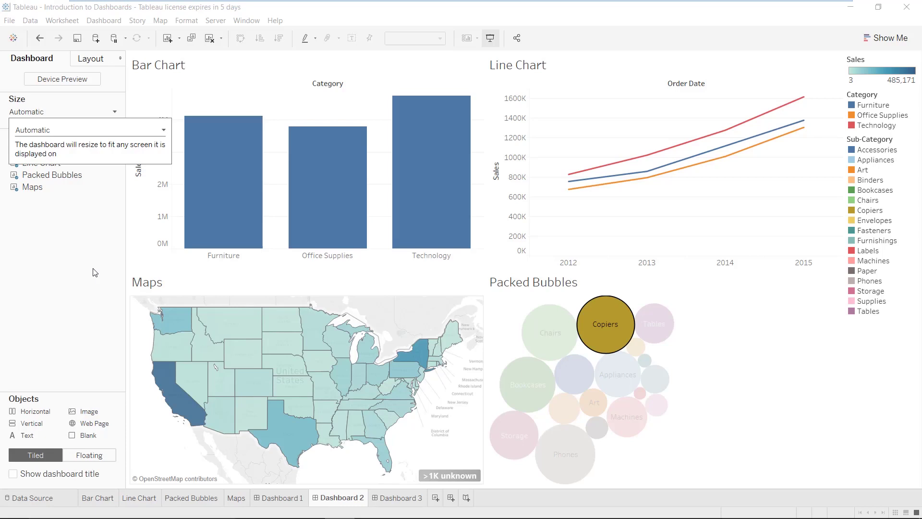
click(95, 273)
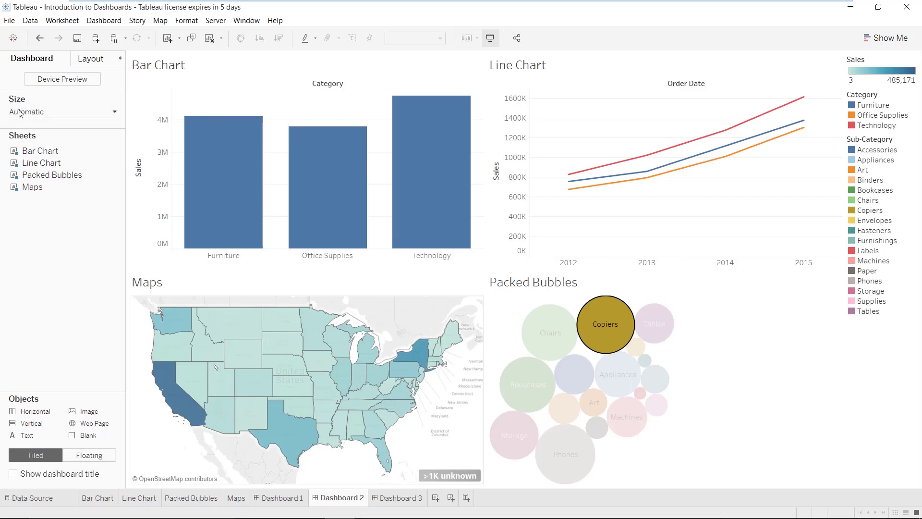
Preview the dashboard on the Generic Tablet (1024 x 768), return to the normal layout and clear the Copiers selection.
click(72, 81)
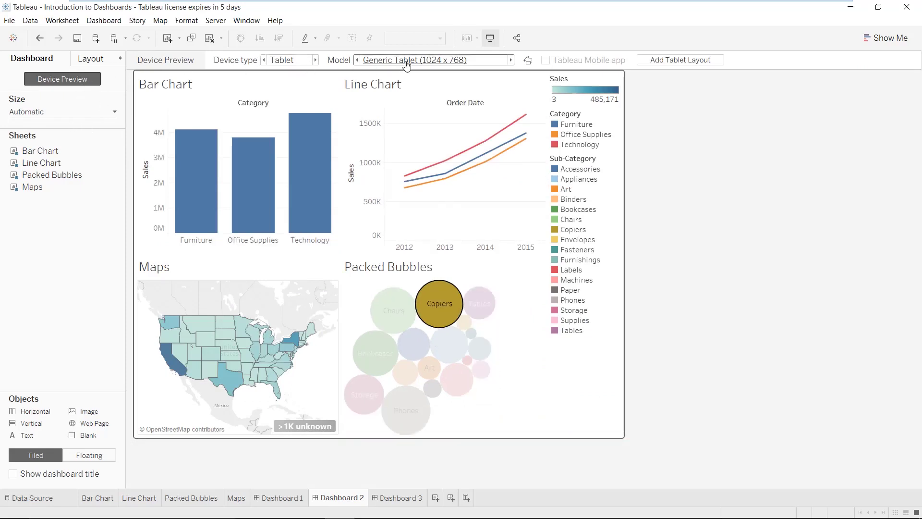
click(74, 82)
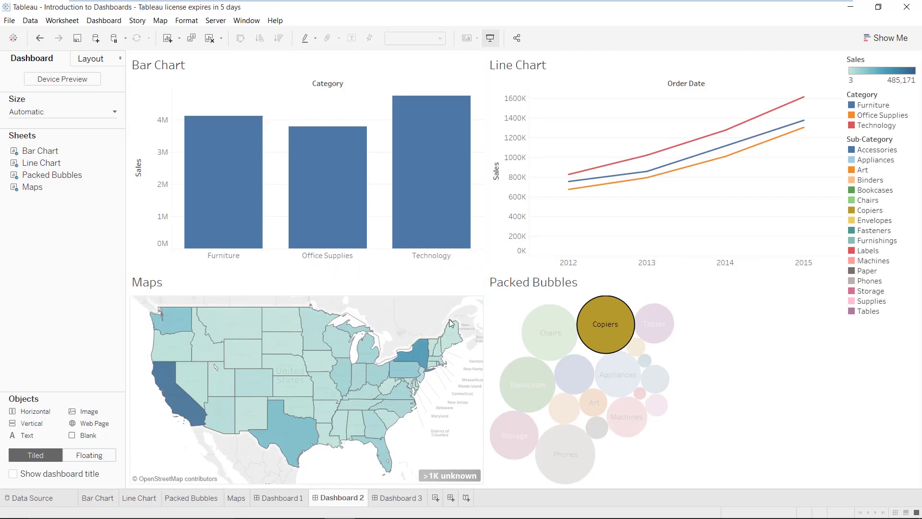
click(730, 360)
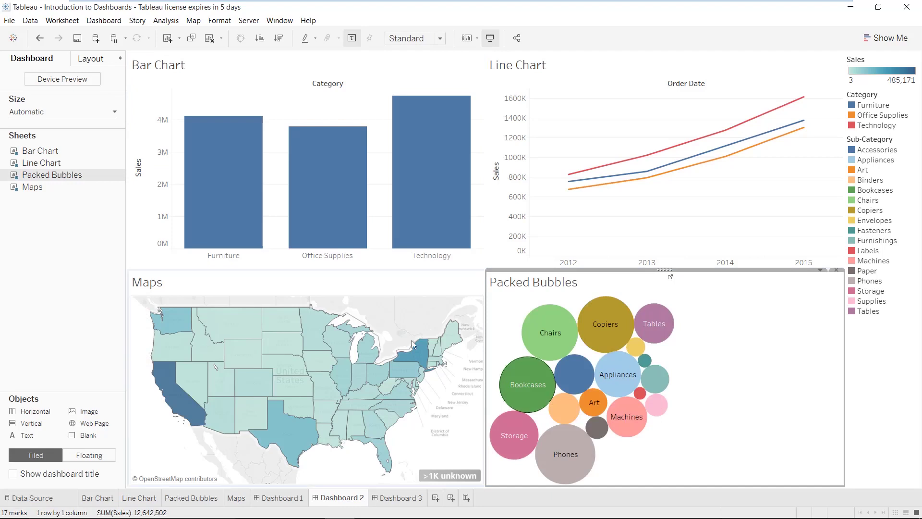
View Dashboard 2 in presentation mode, then return to the editing workspace.
mouse_move(383, 175)
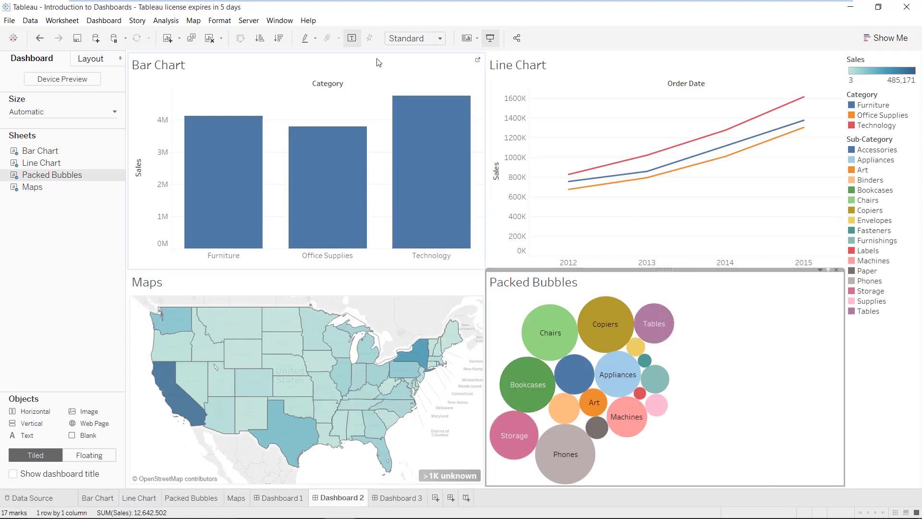
click(490, 38)
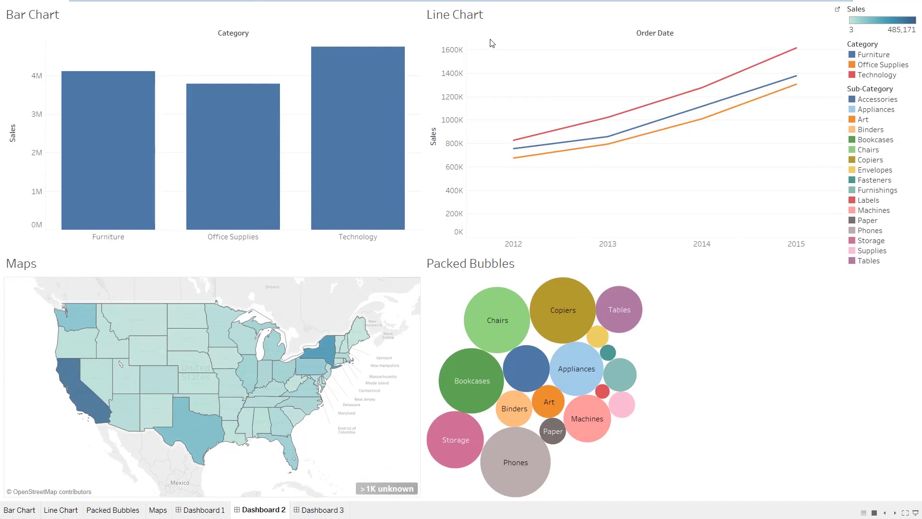
key(Escape)
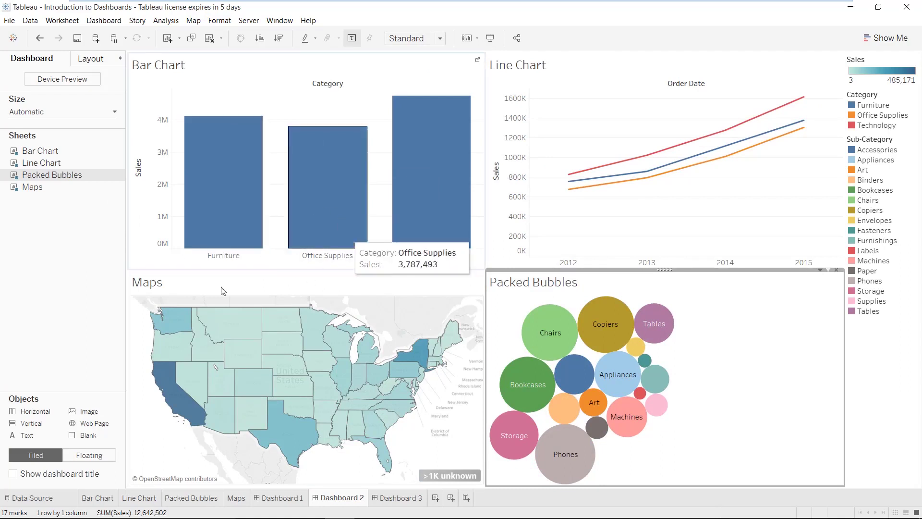
click(108, 337)
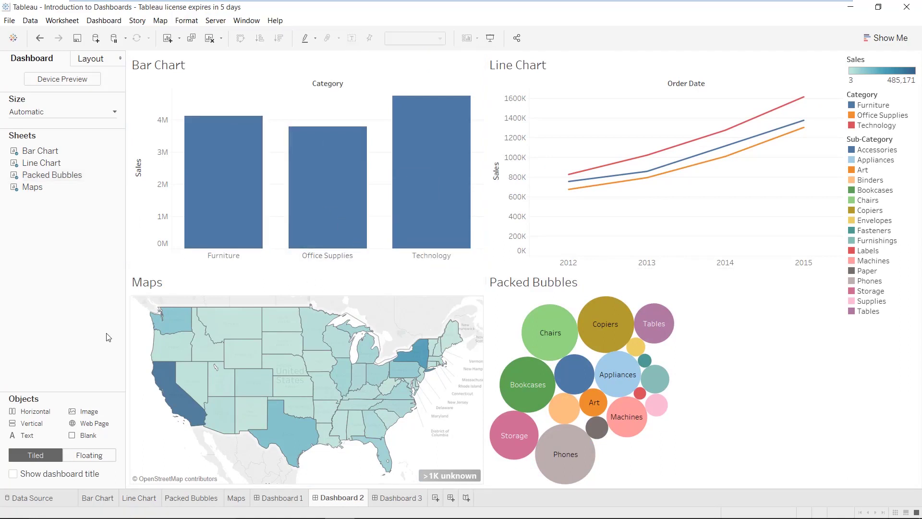
Examine which fields can be offered as filters for the Bar Chart view on the dashboard.
click(392, 70)
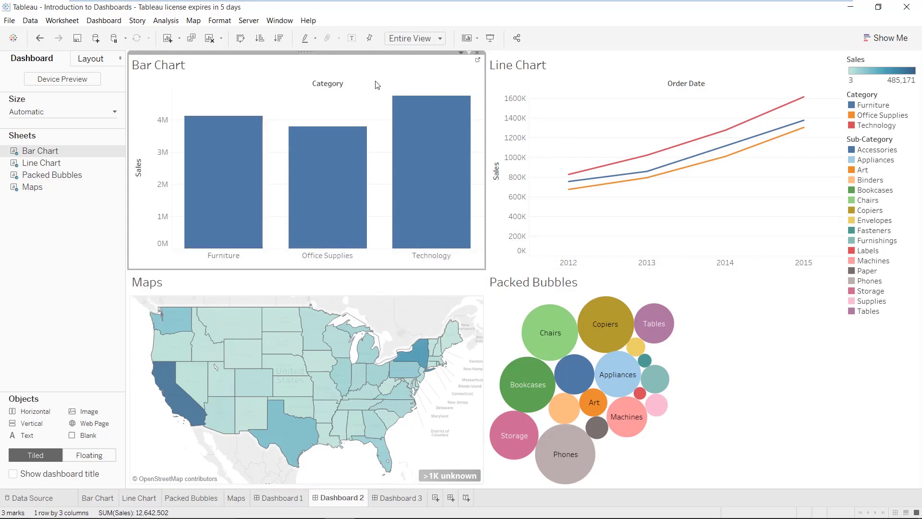
click(461, 53)
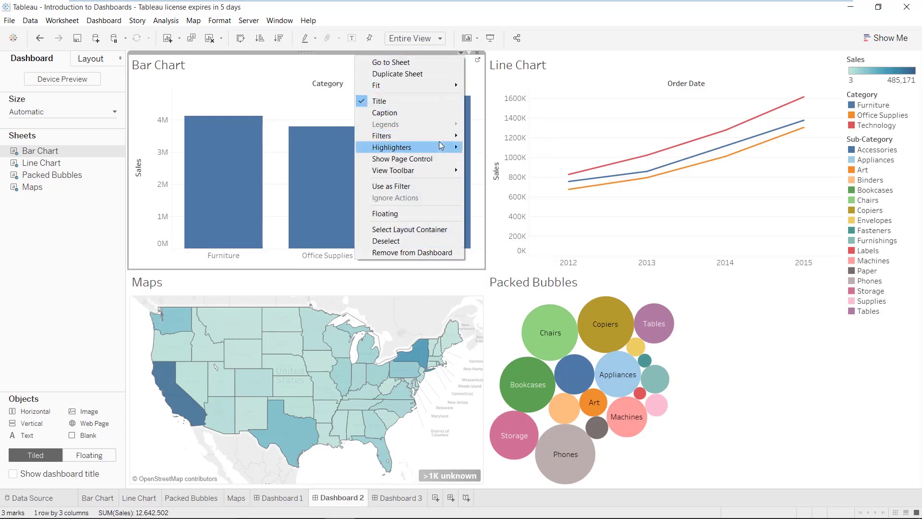
mouse_move(441, 144)
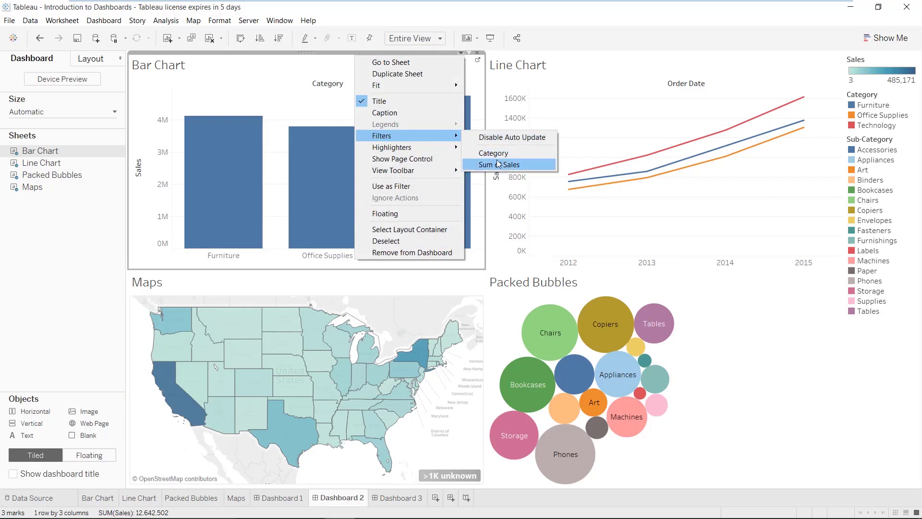
click(209, 261)
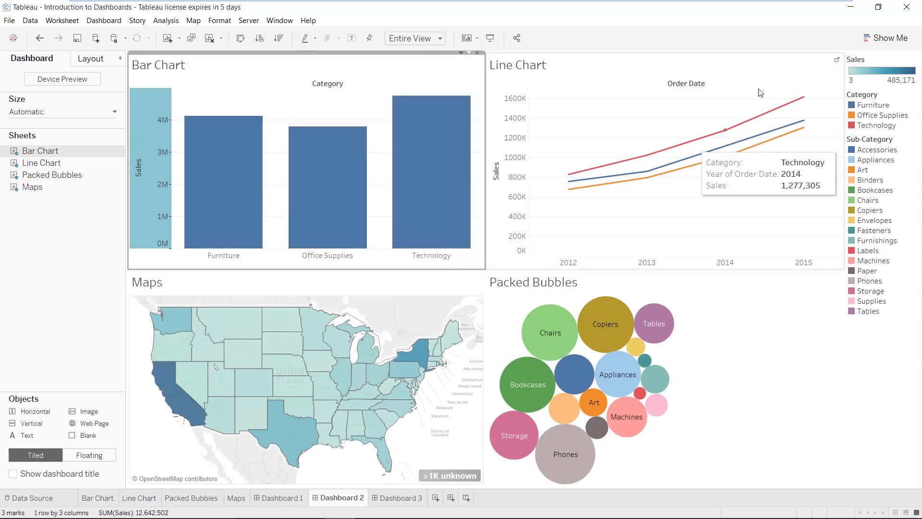
Examine the options and available filter fields of the Line Chart view on the dashboard.
click(815, 64)
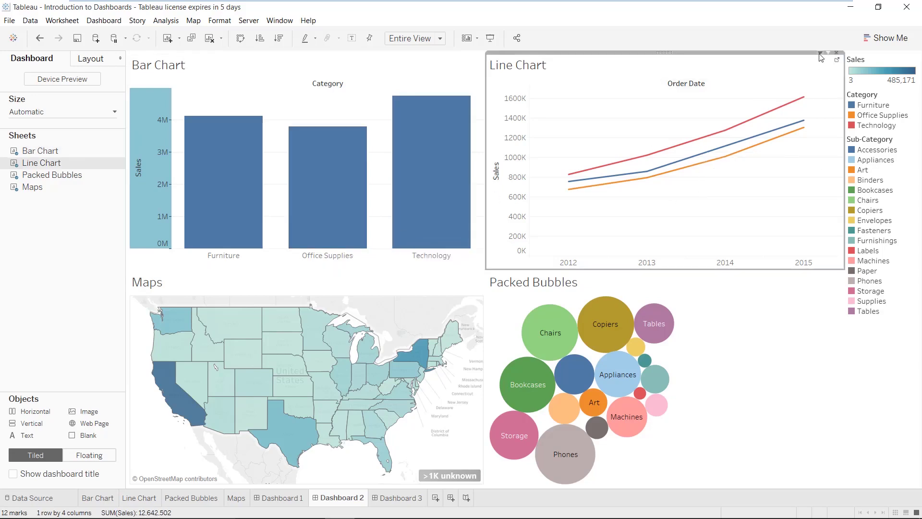
click(820, 53)
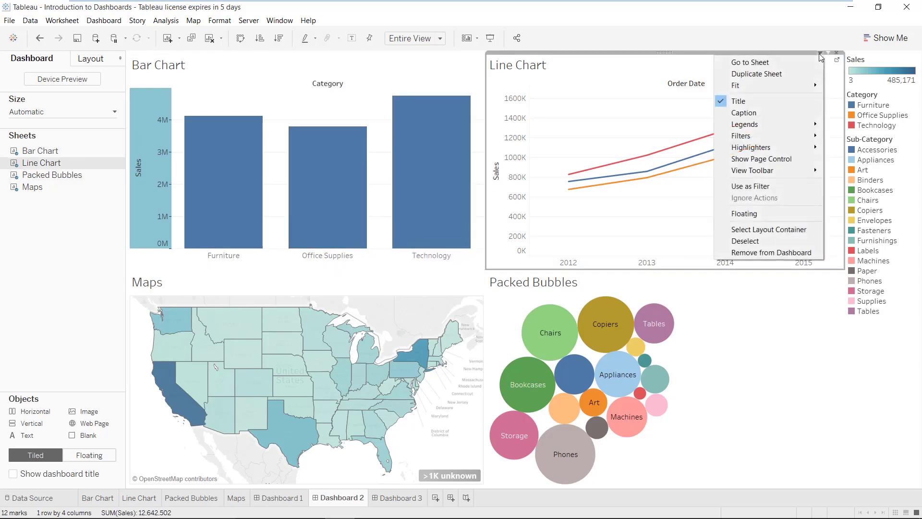
mouse_move(802, 136)
click(880, 403)
Examine the options and available filter fields of the Packed Bubbles view on the dashboard.
click(768, 316)
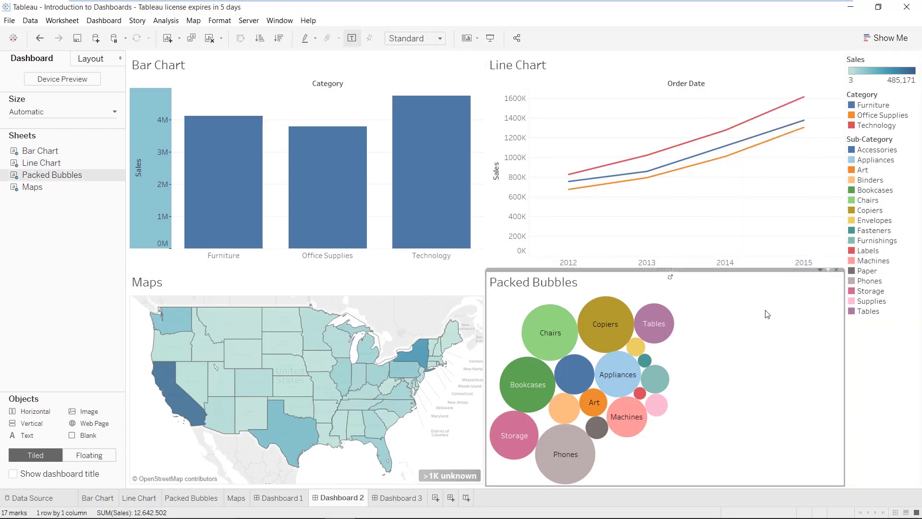
click(820, 271)
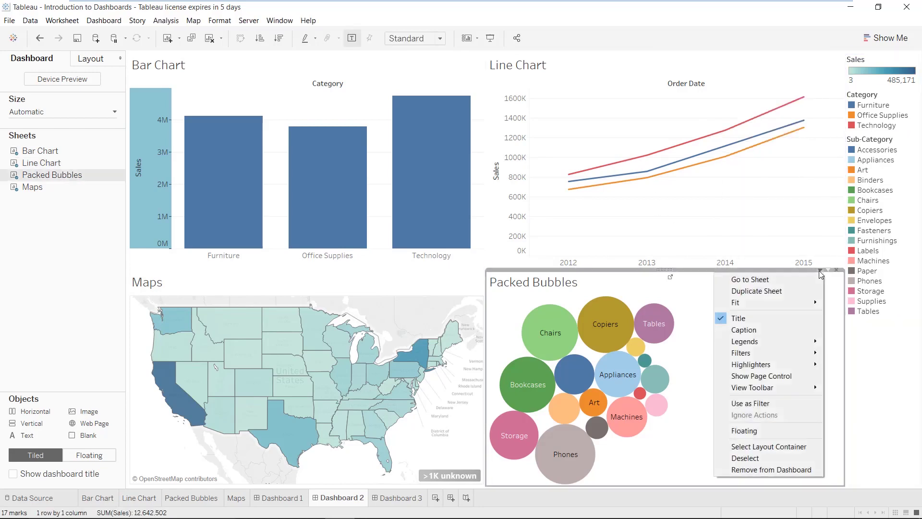
mouse_move(783, 353)
click(882, 349)
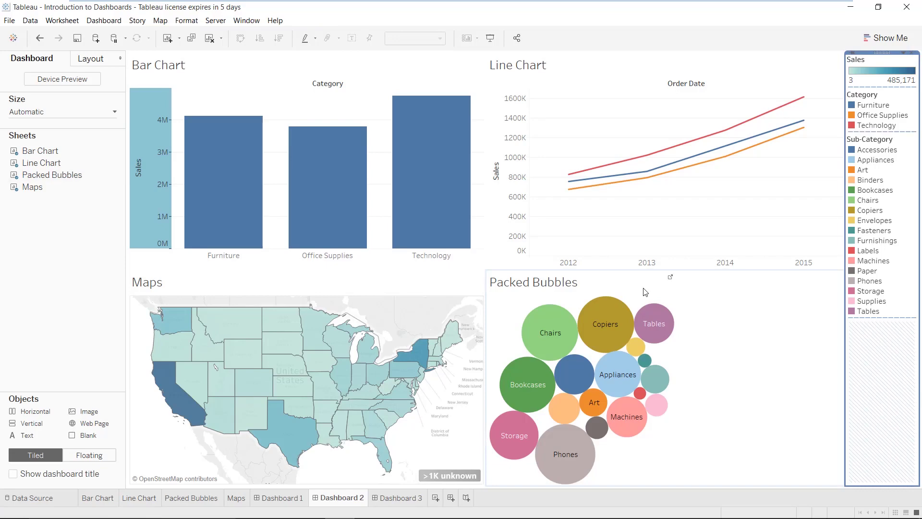
Check the fields used in the Bar Chart, Line Chart and Packed Bubbles worksheets, then return to Dashboard 2.
click(109, 502)
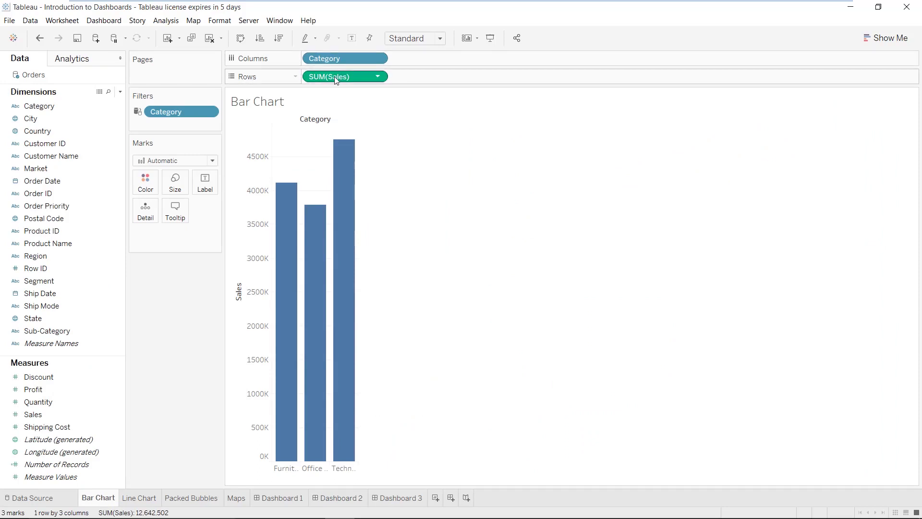
click(139, 499)
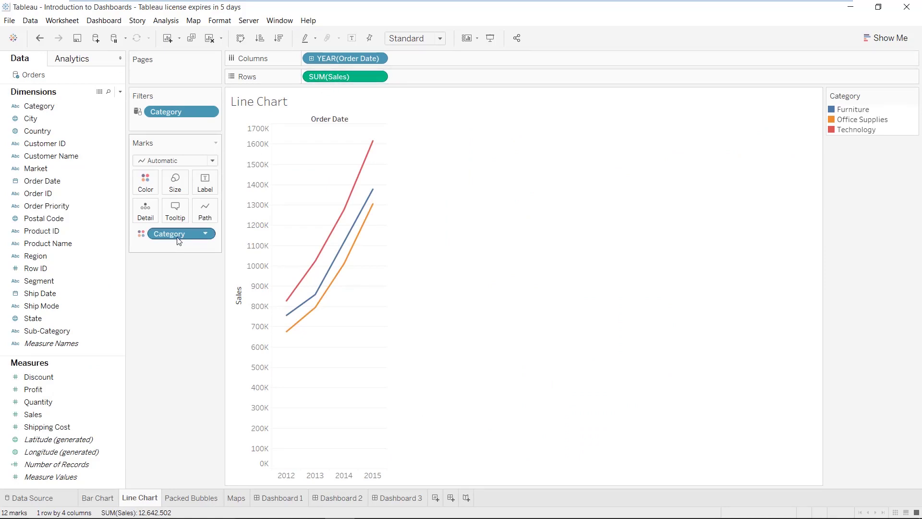
click(189, 504)
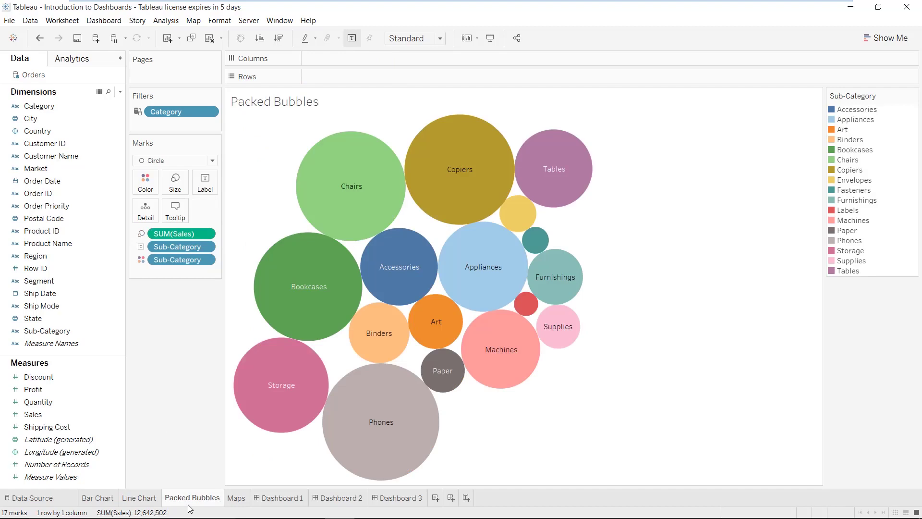
click(350, 498)
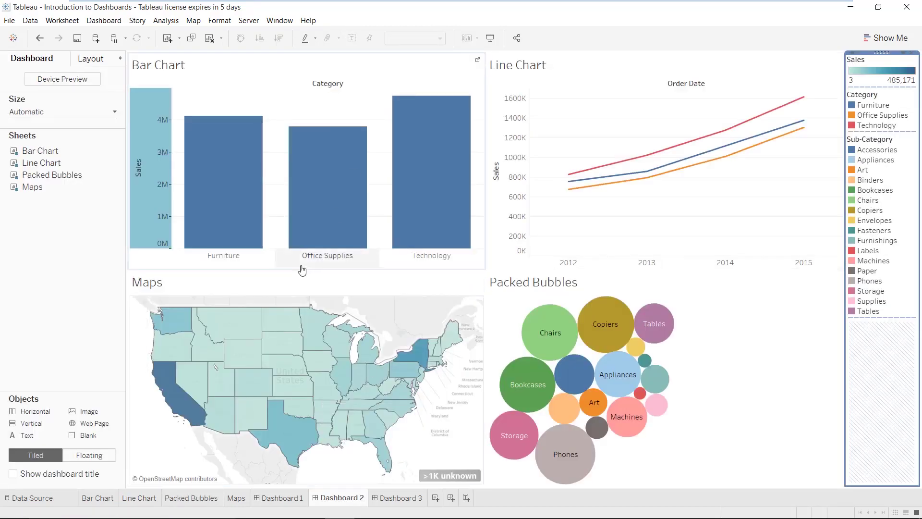
Add a Category filter from the Bar Chart view to Dashboard 2.
click(74, 287)
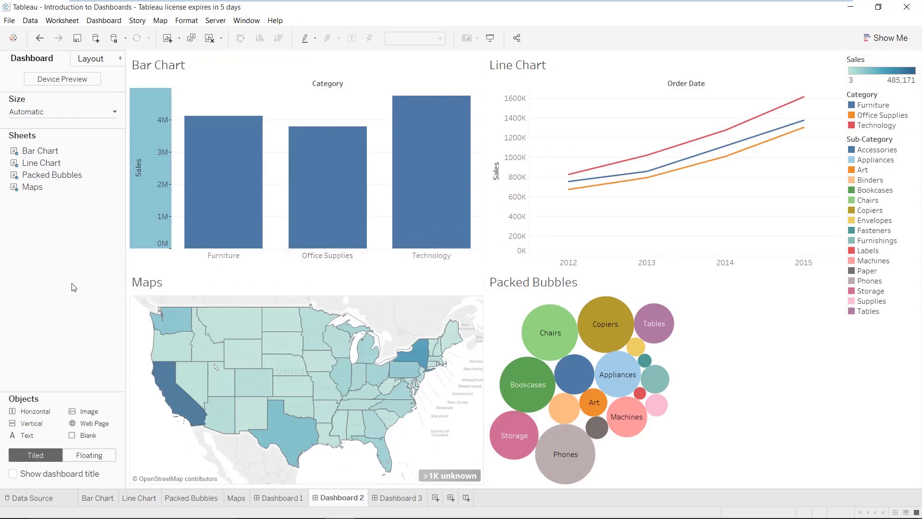
click(449, 63)
click(462, 51)
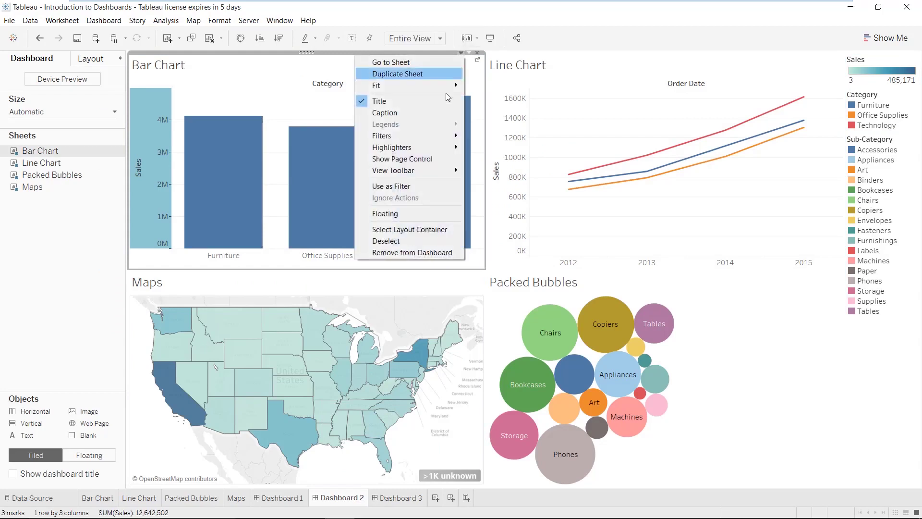
mouse_move(454, 136)
click(490, 153)
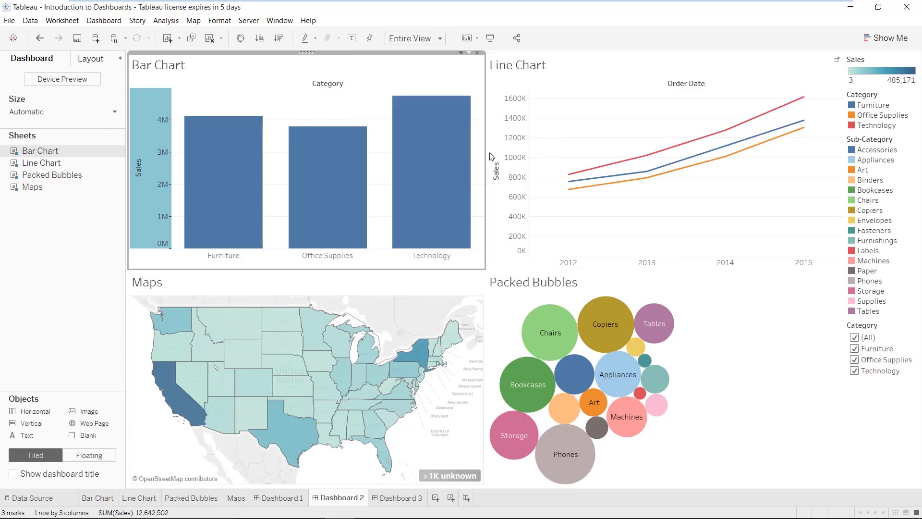
click(873, 400)
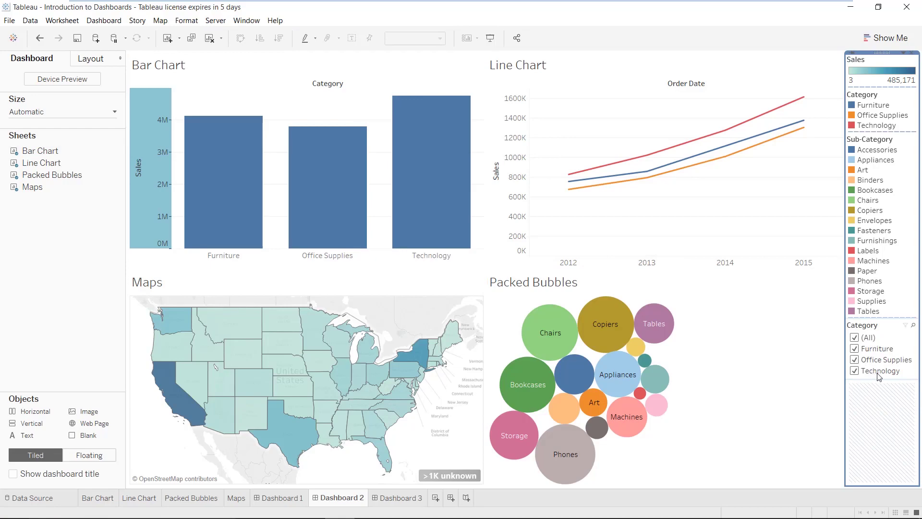
Try the Category filter by excluding Furniture, Office Supplies and Technology in turn and including only Furniture.
click(854, 349)
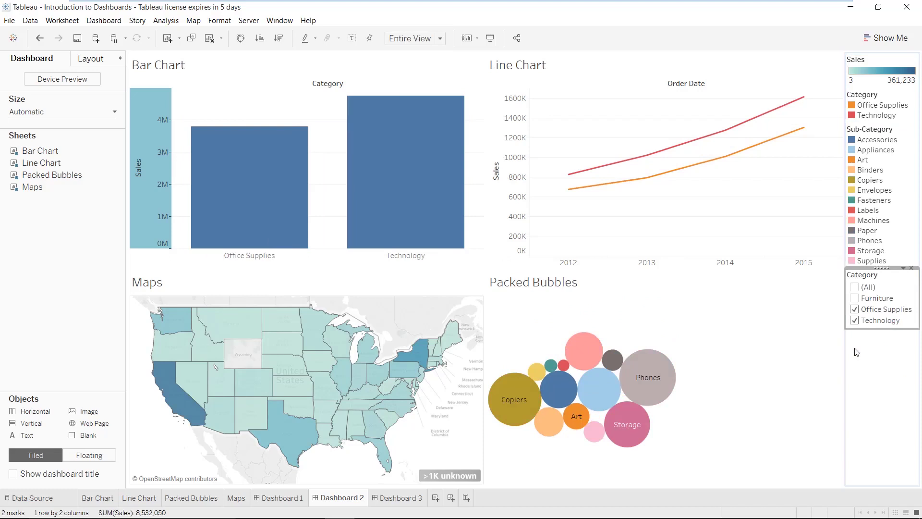
mouse_move(291, 166)
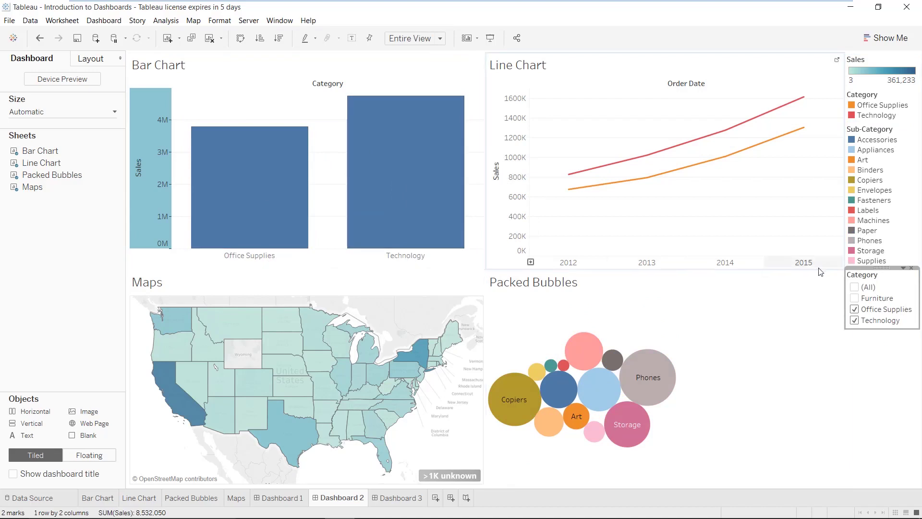
click(855, 309)
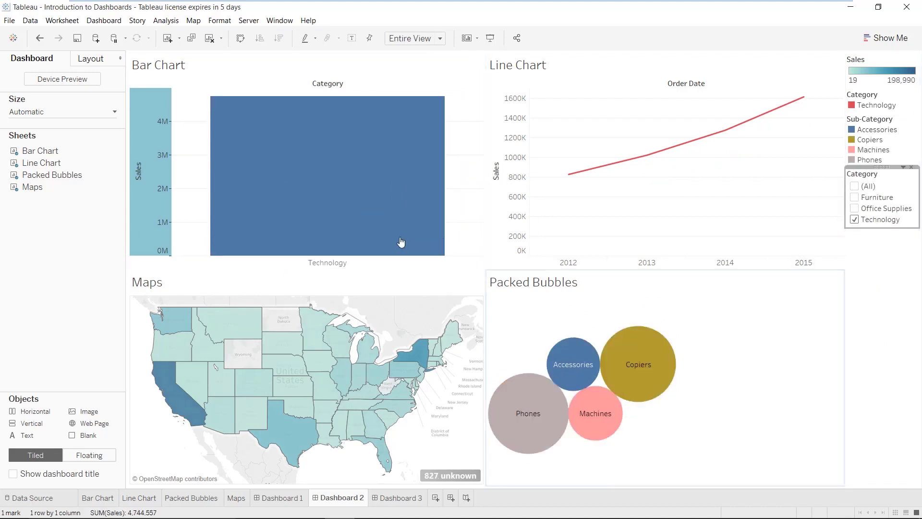
mouse_move(301, 148)
mouse_move(626, 403)
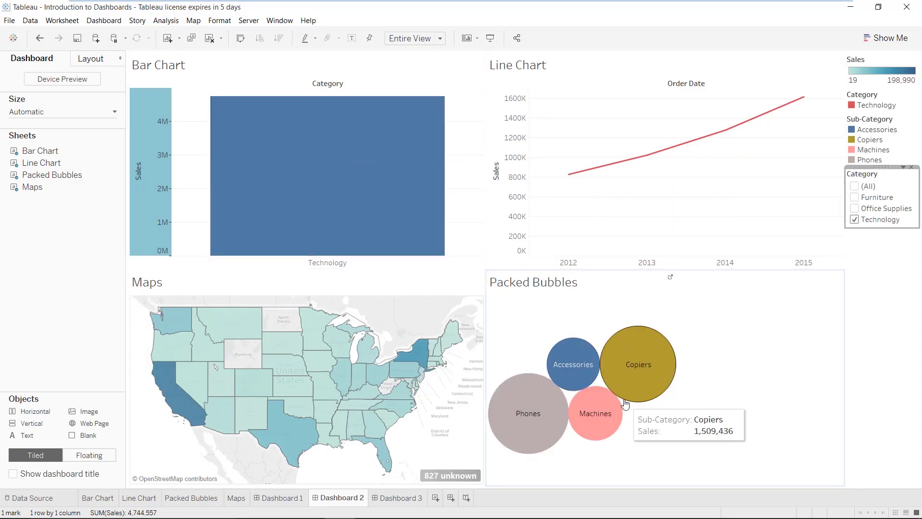
click(854, 220)
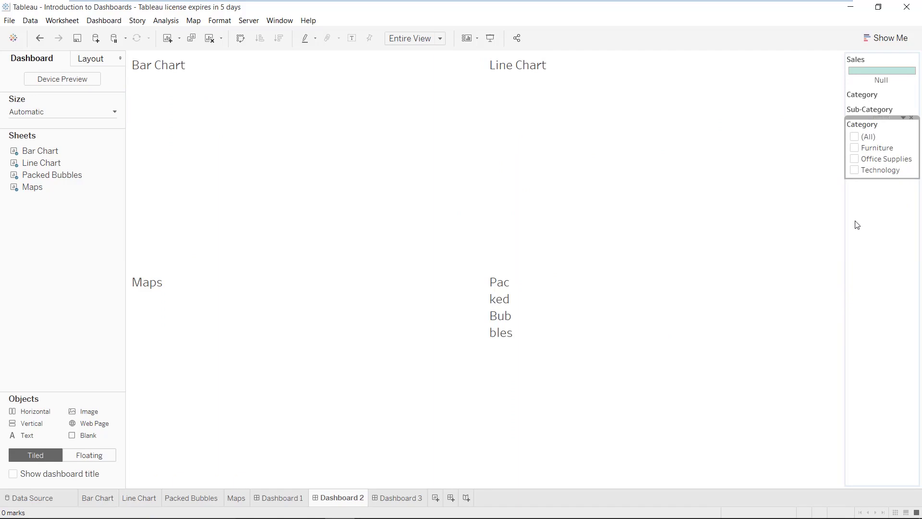
click(856, 149)
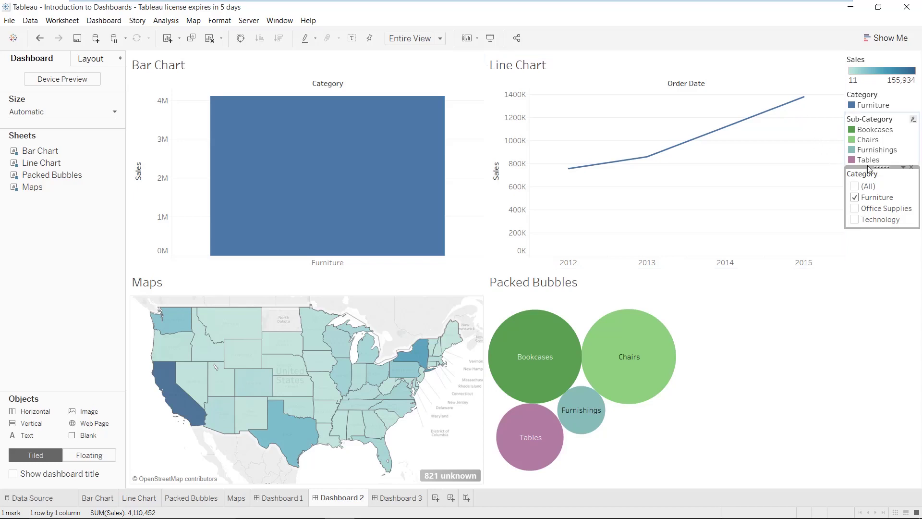
Restrict the Category filter to only the Bar Chart worksheet.
click(904, 168)
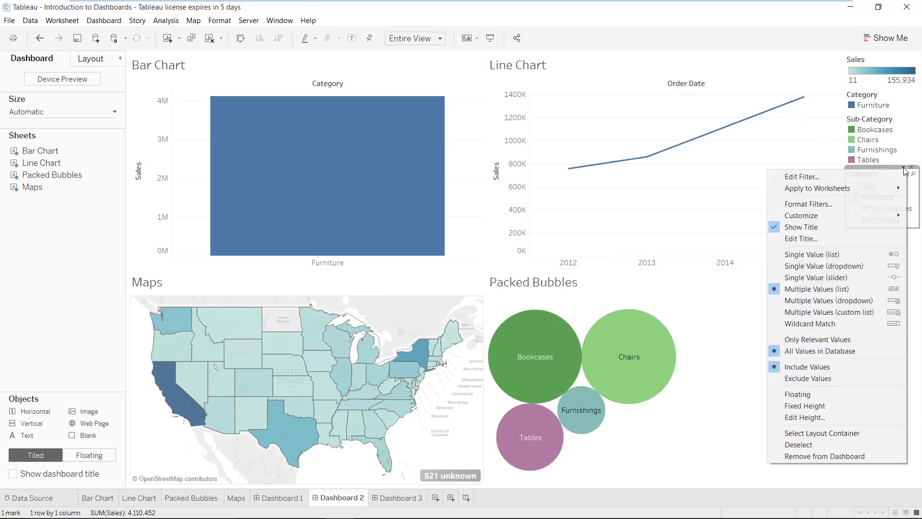
mouse_move(885, 189)
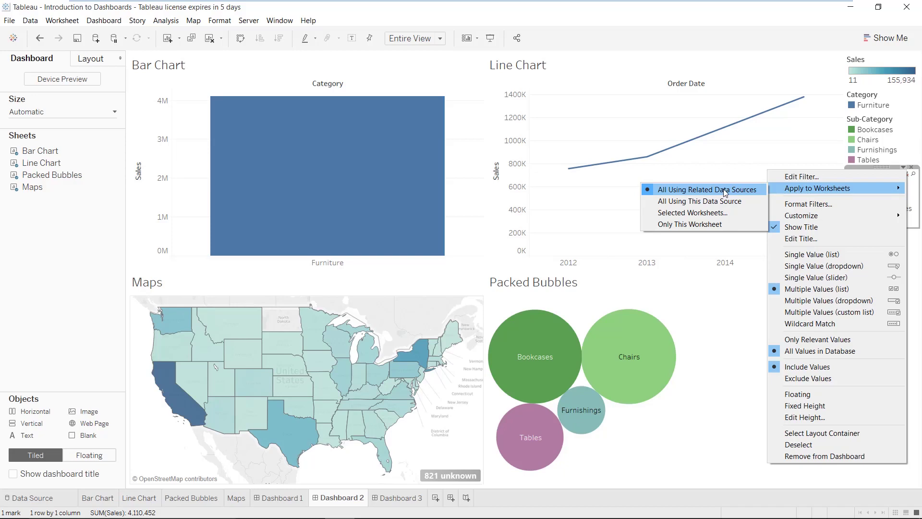
click(698, 228)
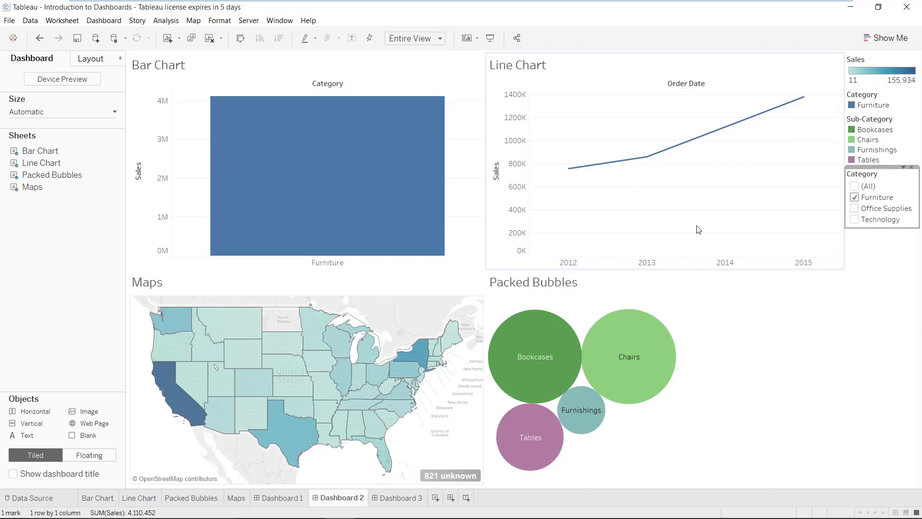
Test the restricted Category filter by including all categories, excluding each one in turn, and including all three again.
click(855, 186)
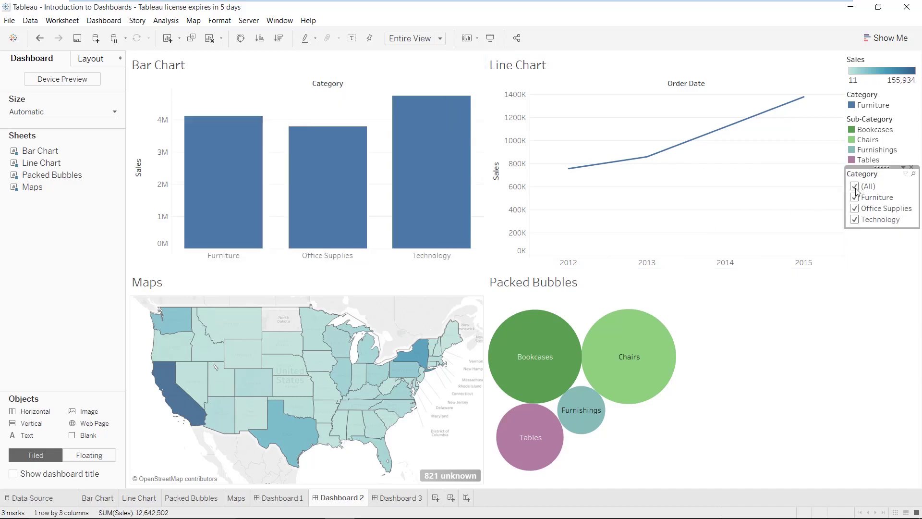
click(855, 197)
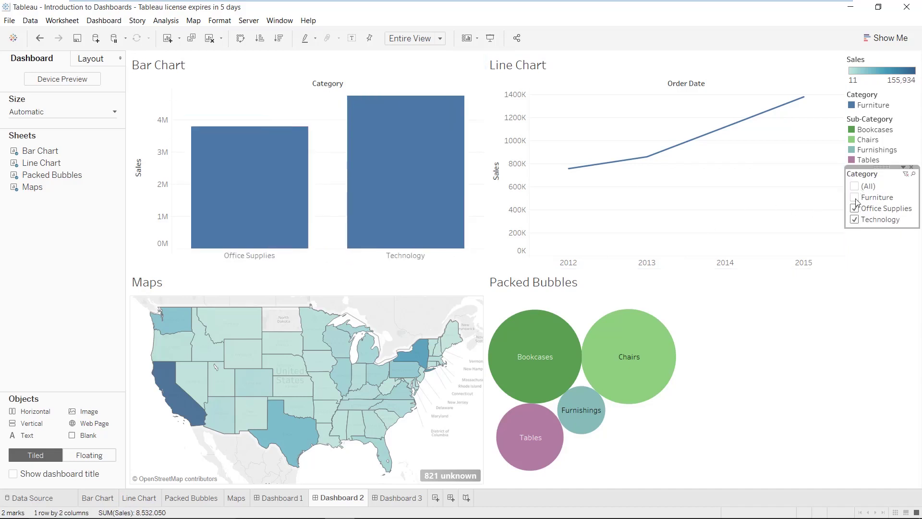
click(856, 208)
click(856, 219)
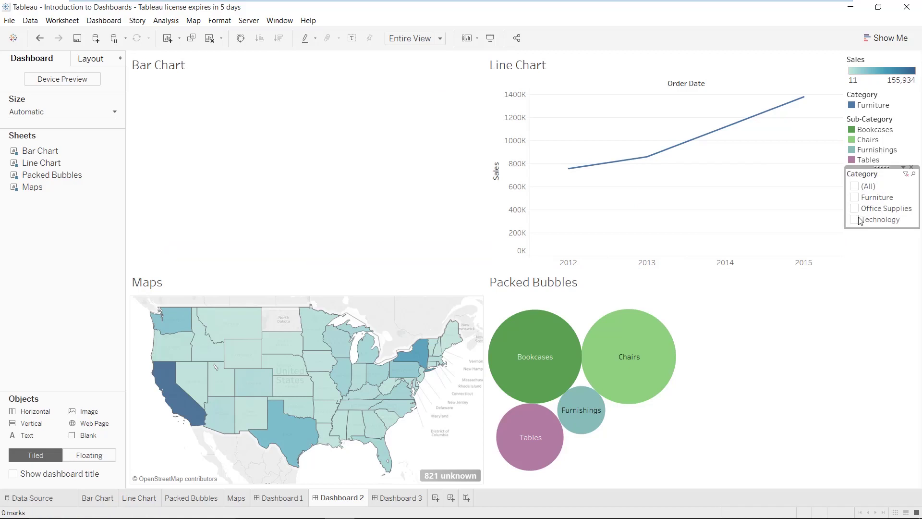
click(855, 198)
click(855, 209)
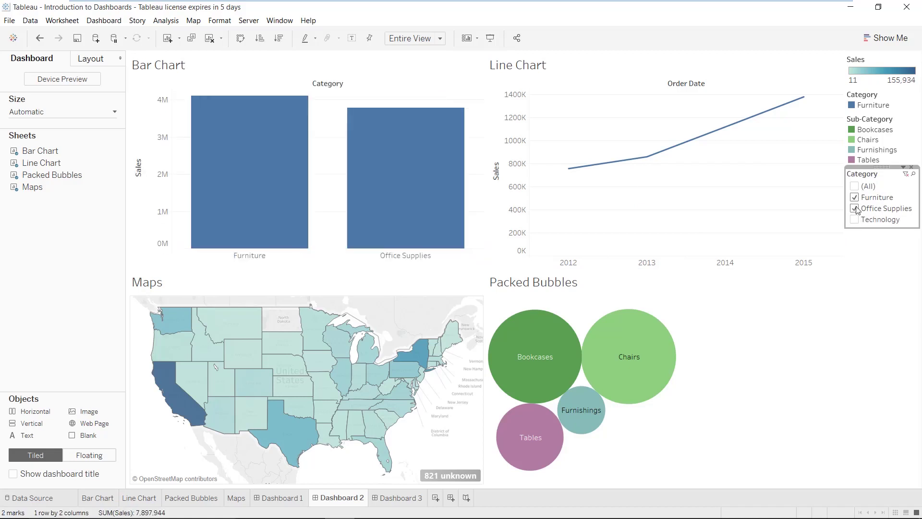
click(856, 219)
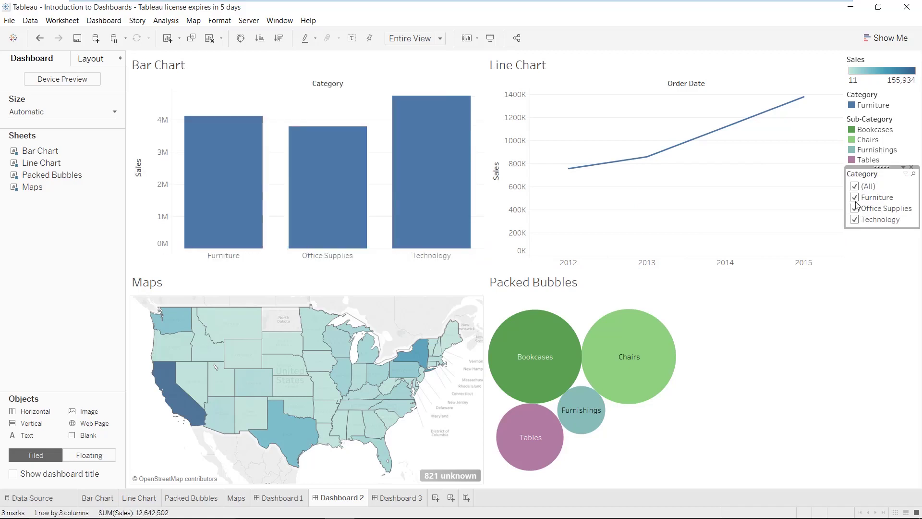
Apply the Category filter to all worksheets using related data sources.
click(904, 168)
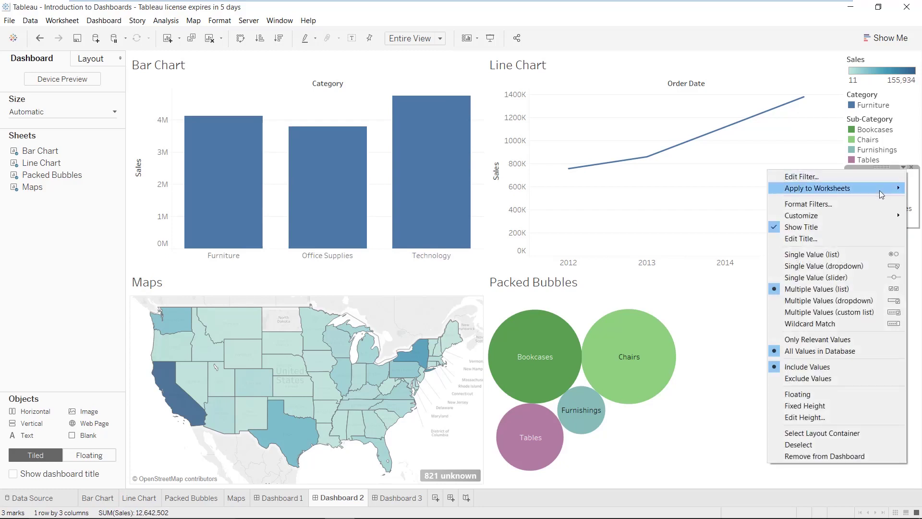
mouse_move(804, 192)
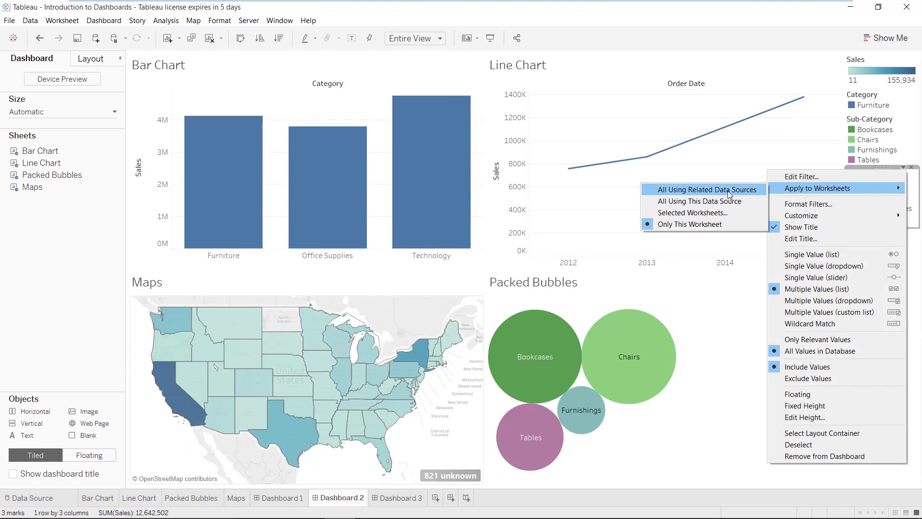
click(728, 191)
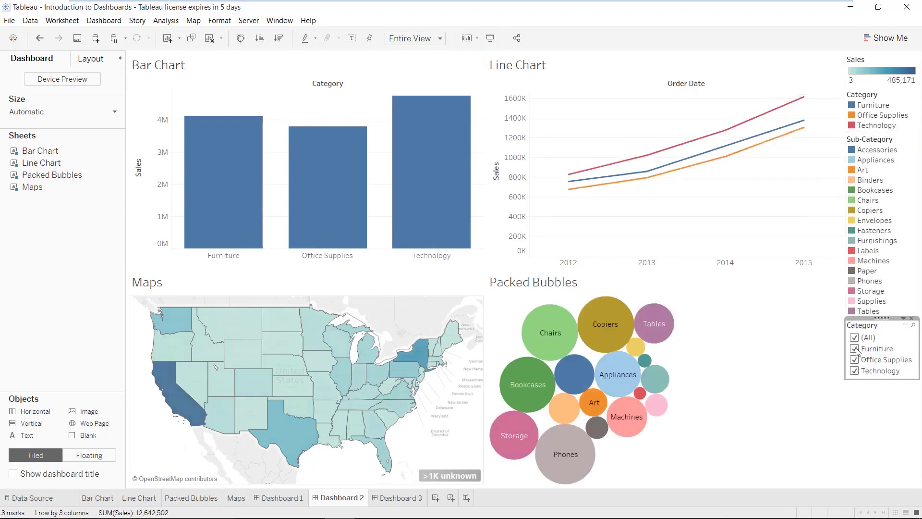
Test the Category filter across all views by excluding Furniture, Office Supplies and Technology, and include all categories again.
click(854, 349)
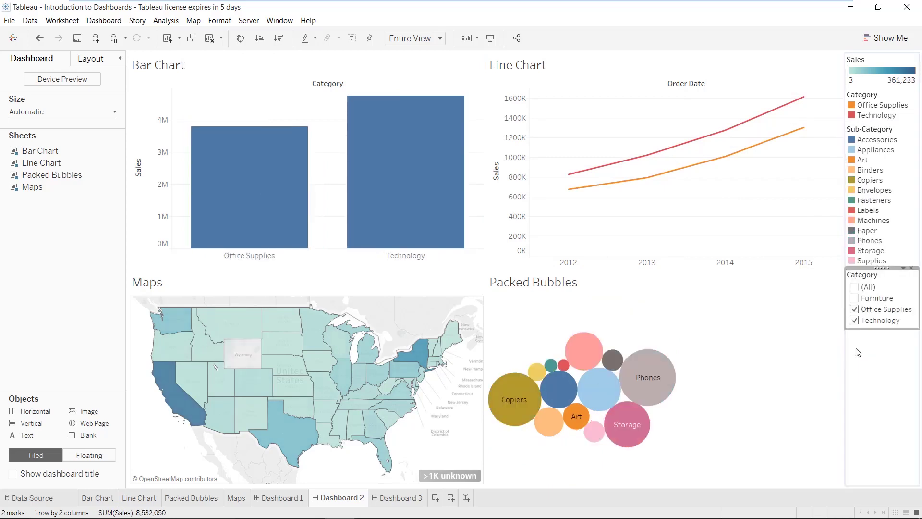
click(855, 311)
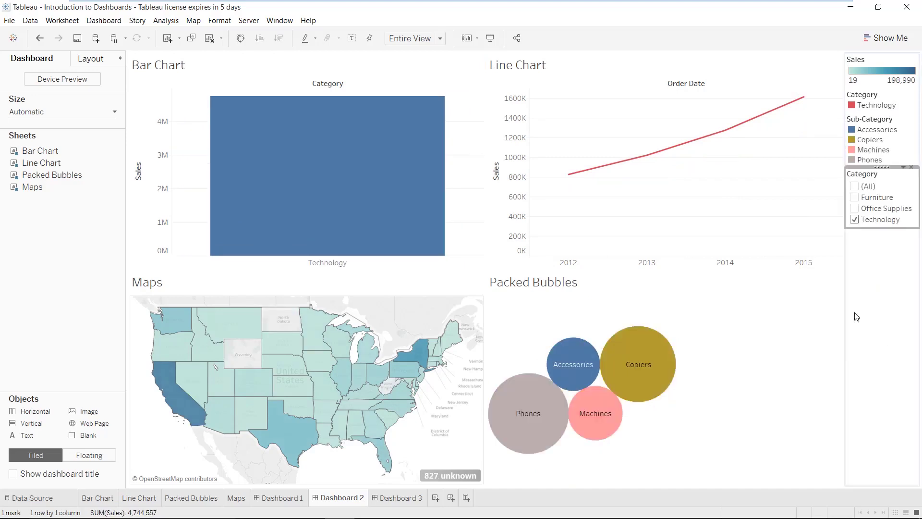
click(856, 220)
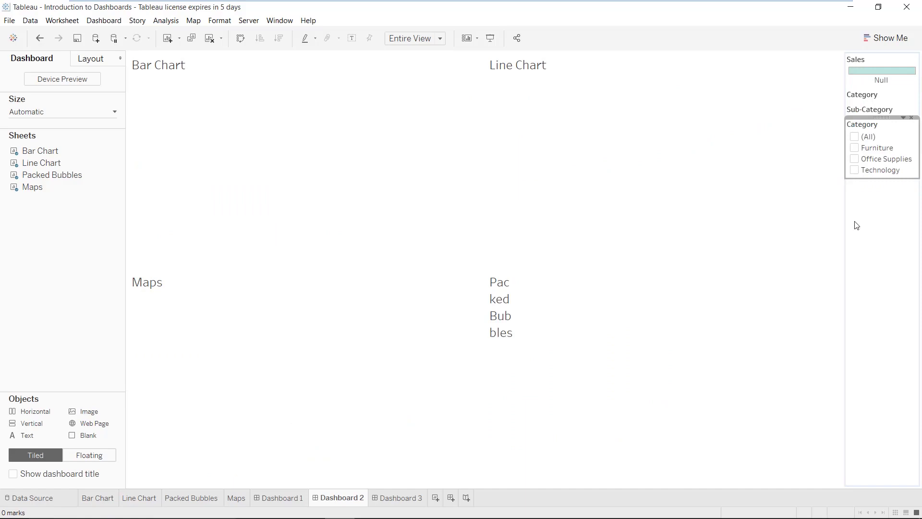
click(859, 140)
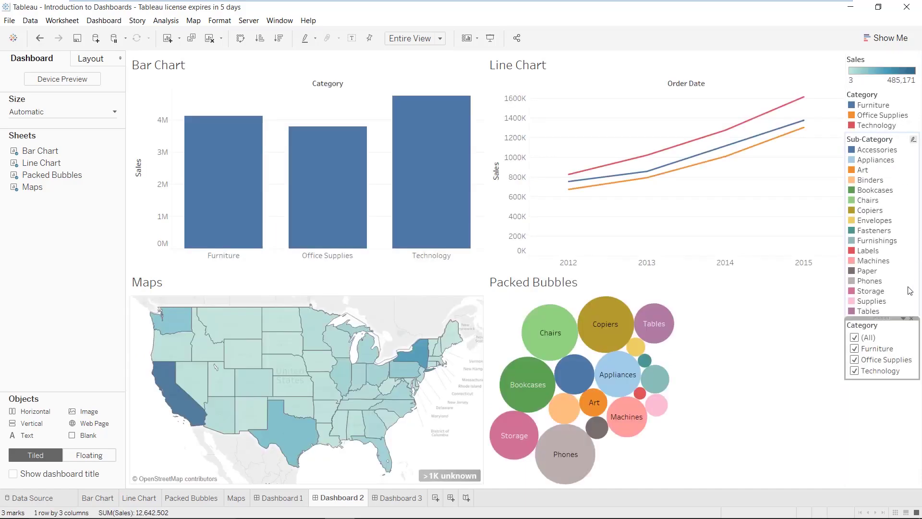
Examine the display and value options available for the Category filter, leaving them as they are.
click(905, 319)
mouse_move(826, 246)
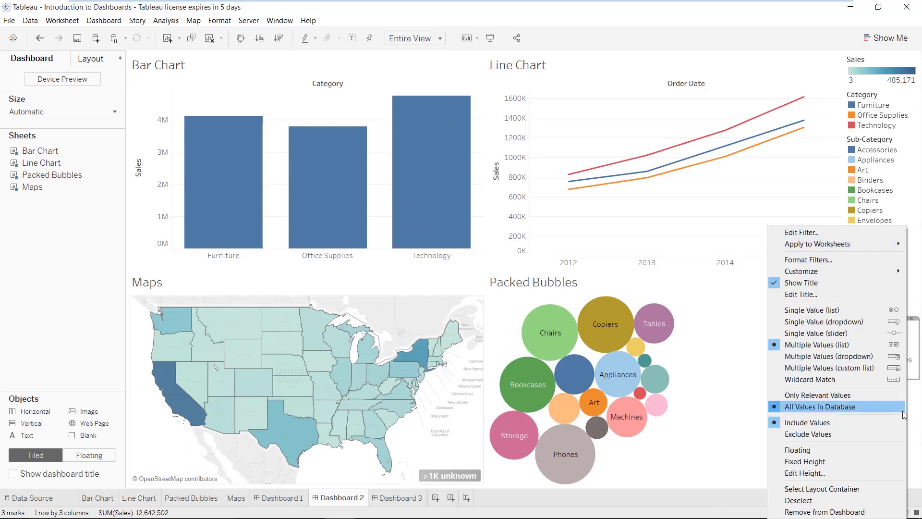
click(918, 414)
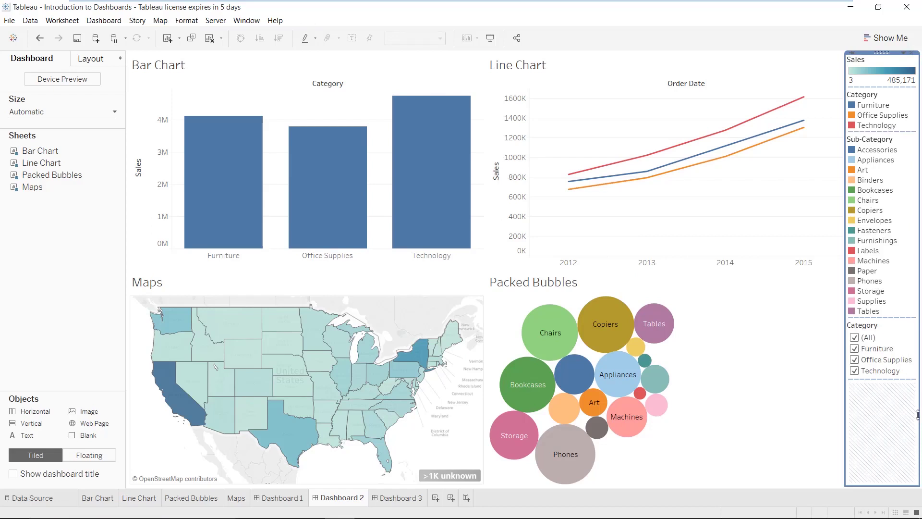
Preview Dashboard 2 in presentation mode, filter its views to Furniture only, and return to the editing view.
click(495, 42)
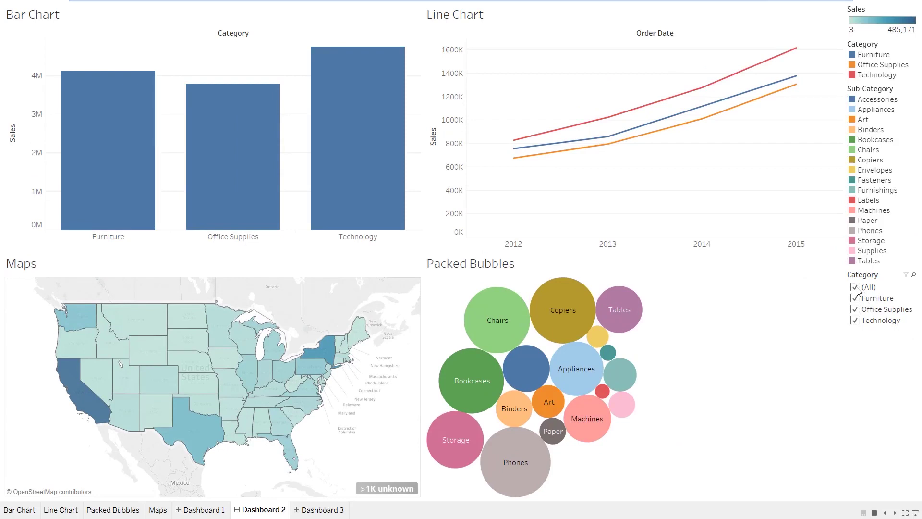
click(856, 288)
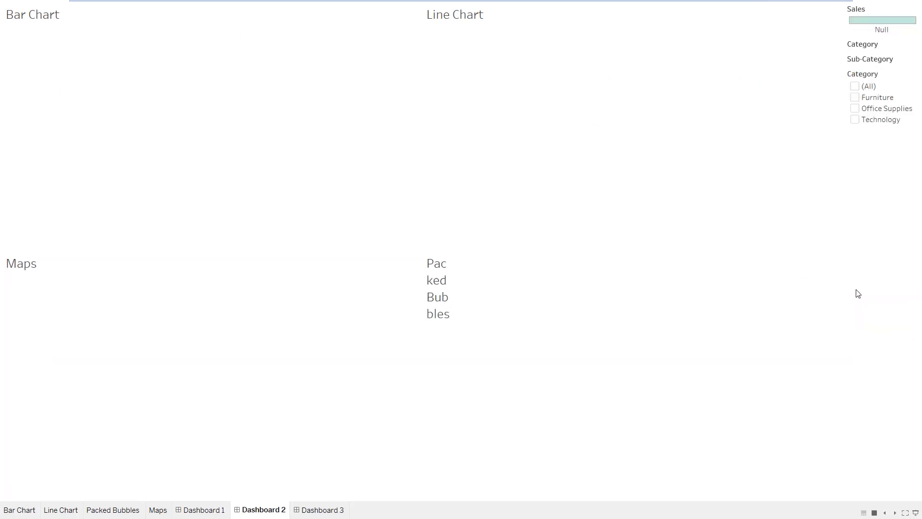
click(856, 97)
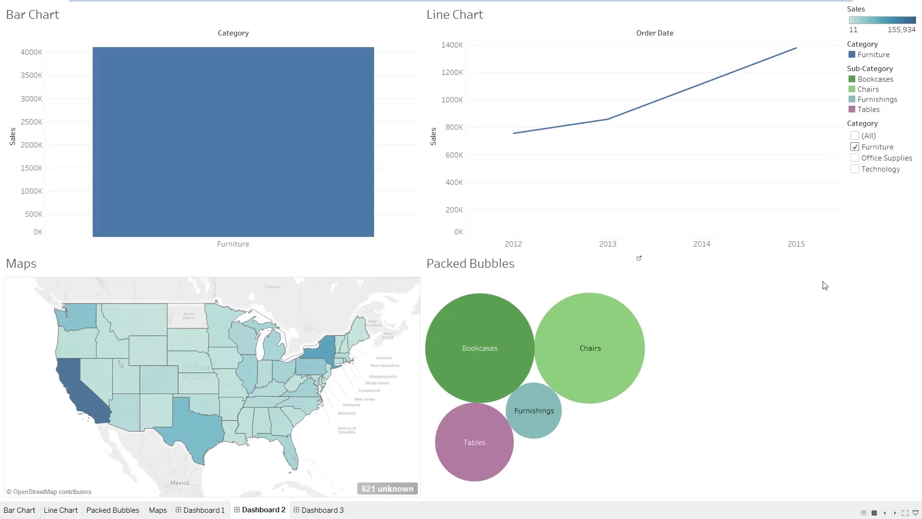
mouse_move(82, 129)
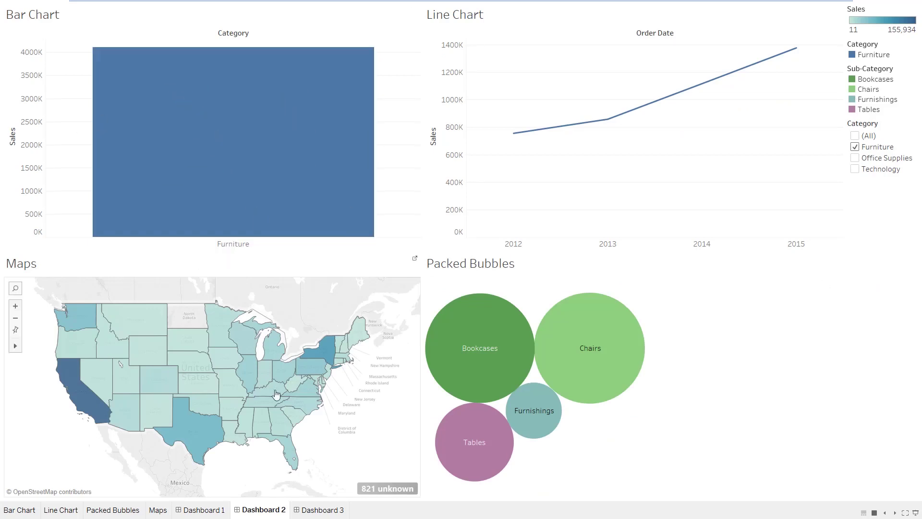
mouse_move(256, 349)
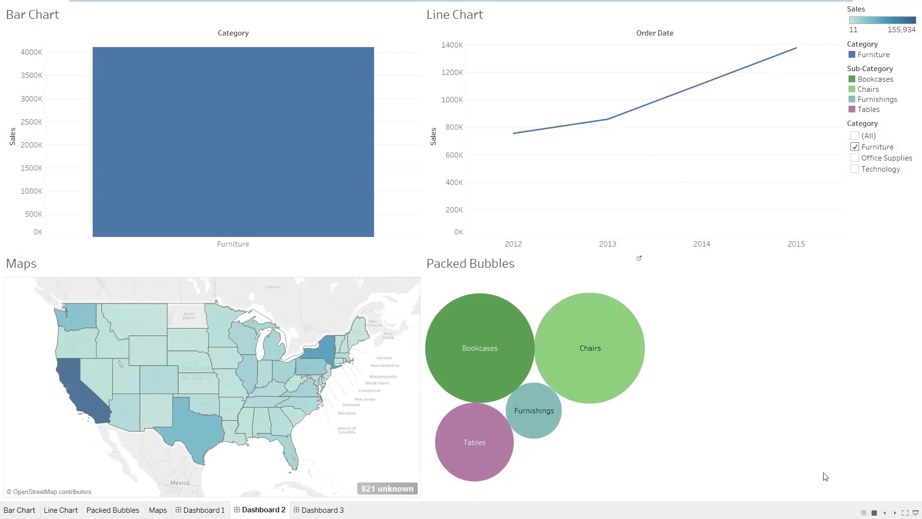
key(Escape)
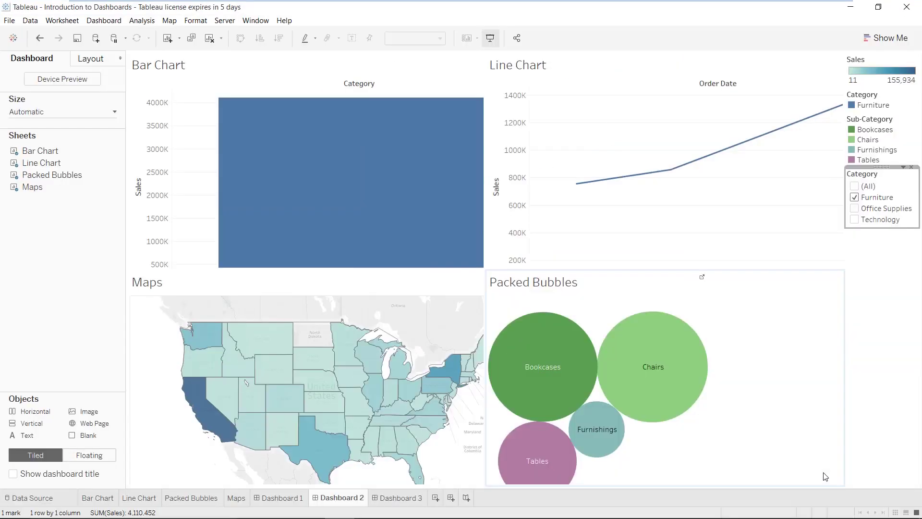